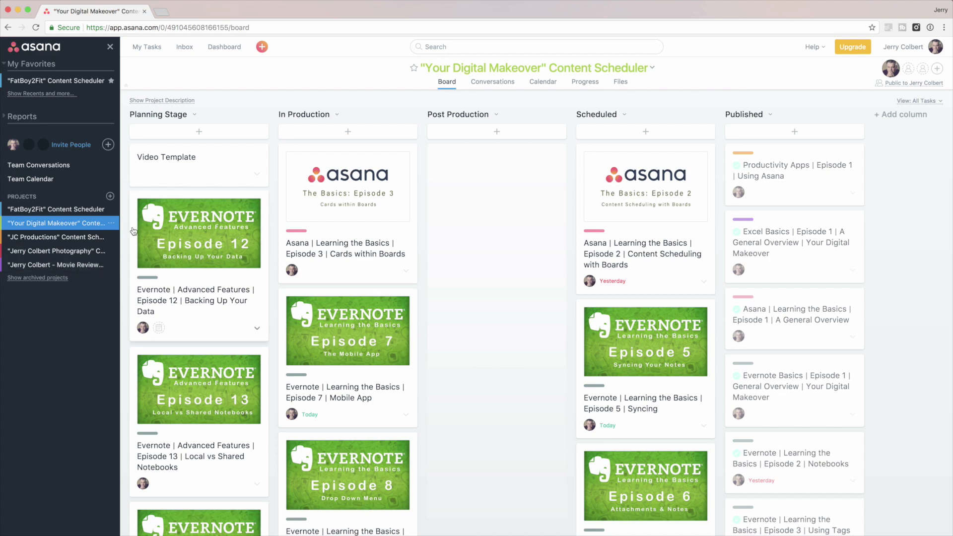
# Create a blank project named YouTube Scheduling with the Board layout and public visibility, and expand the project list to show it.
pyautogui.click(110, 196)
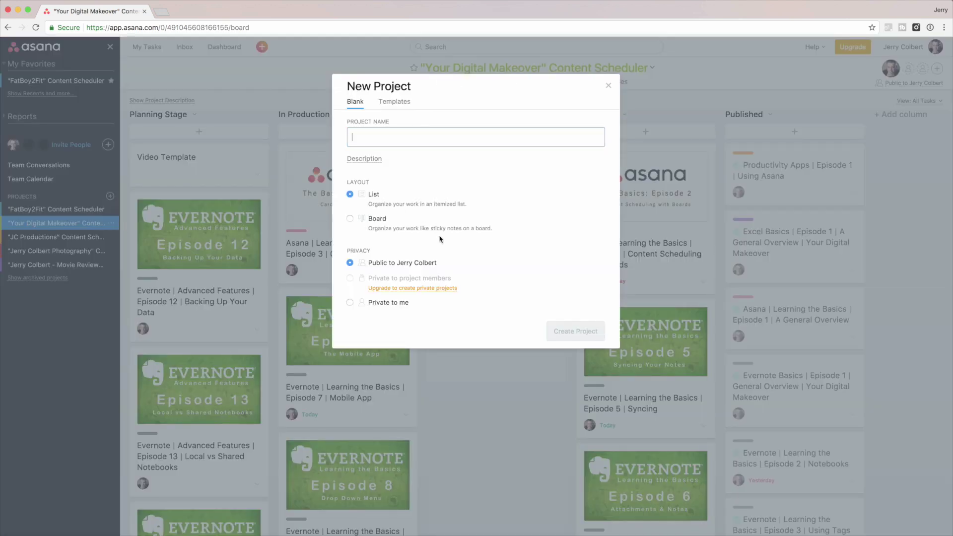
pyautogui.write('YouTub')
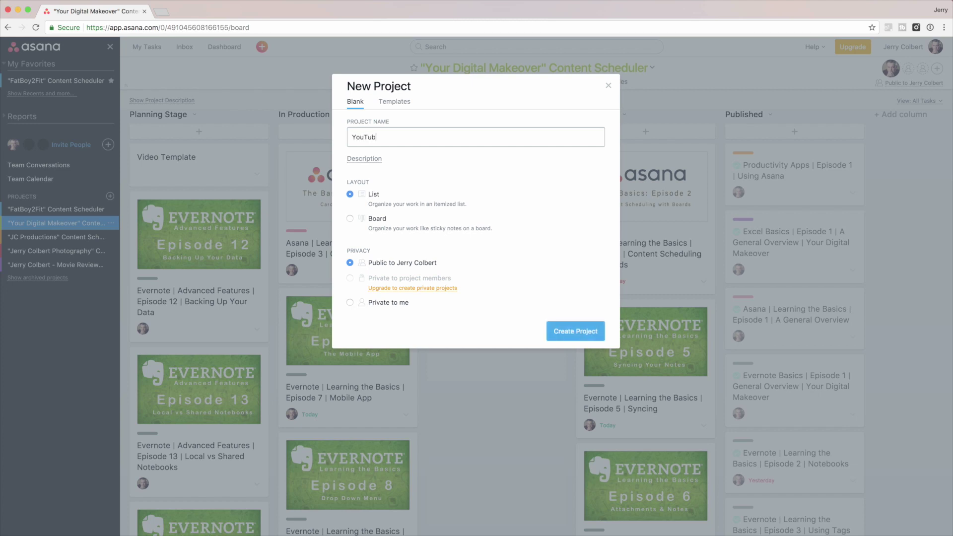
pyautogui.write('e Scheduling')
pyautogui.click(350, 219)
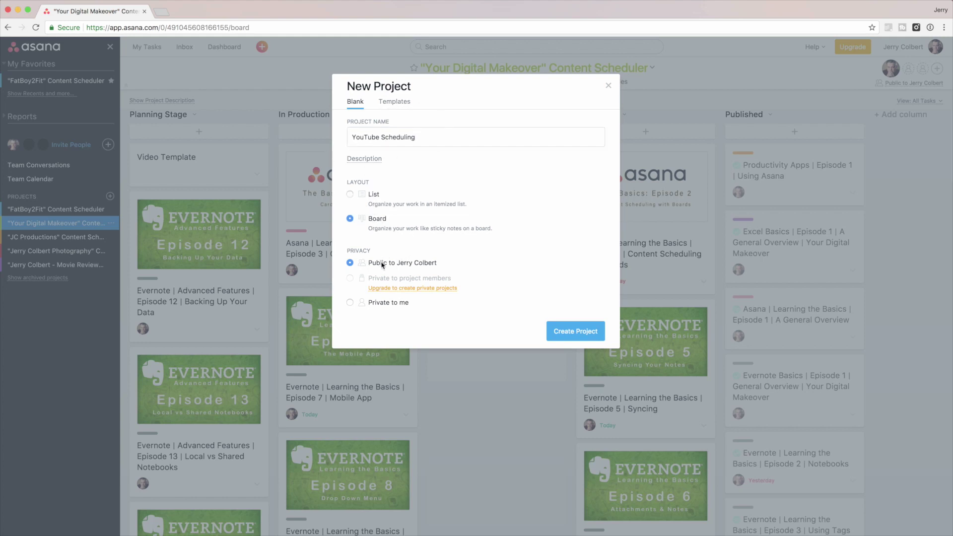
pyautogui.click(571, 334)
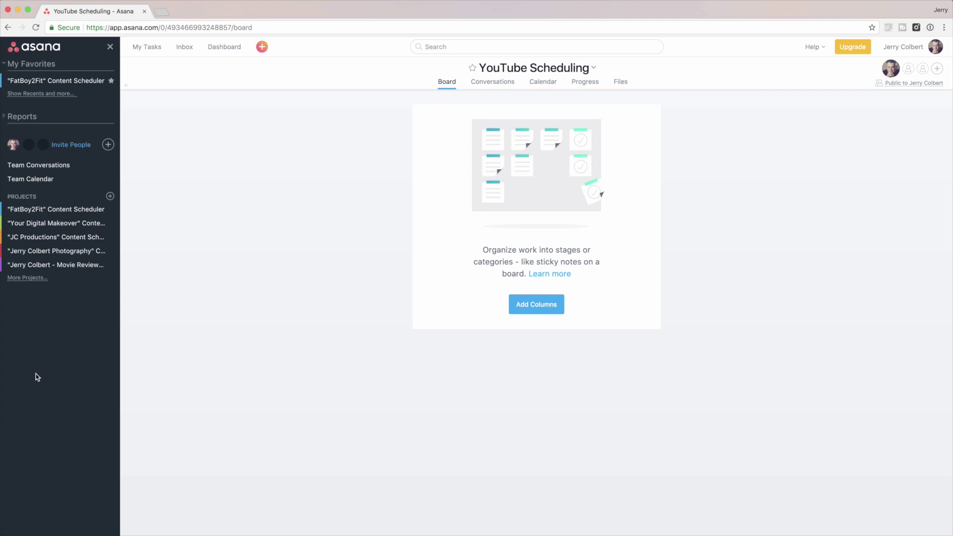
pyautogui.click(28, 278)
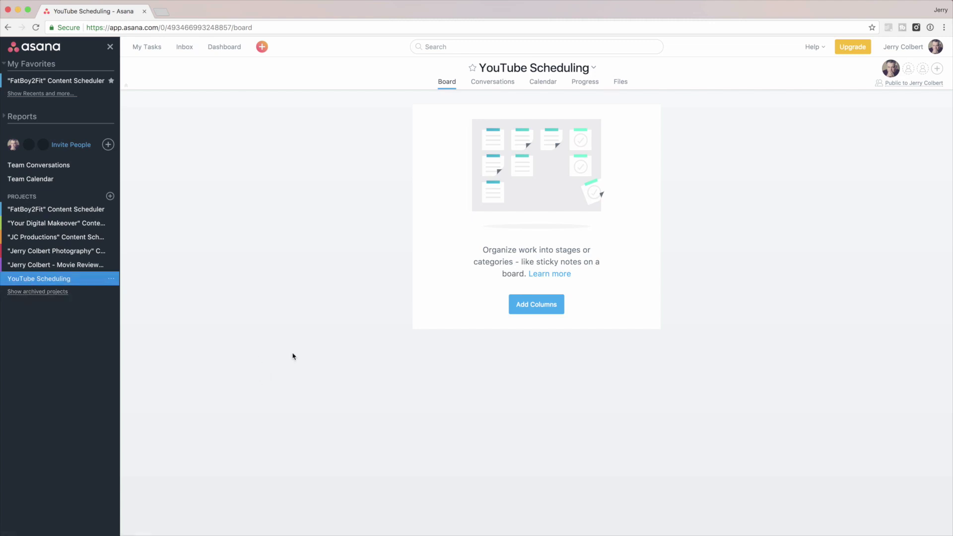
# Add the first column to the empty board and name it Planning Stage.
pyautogui.click(536, 307)
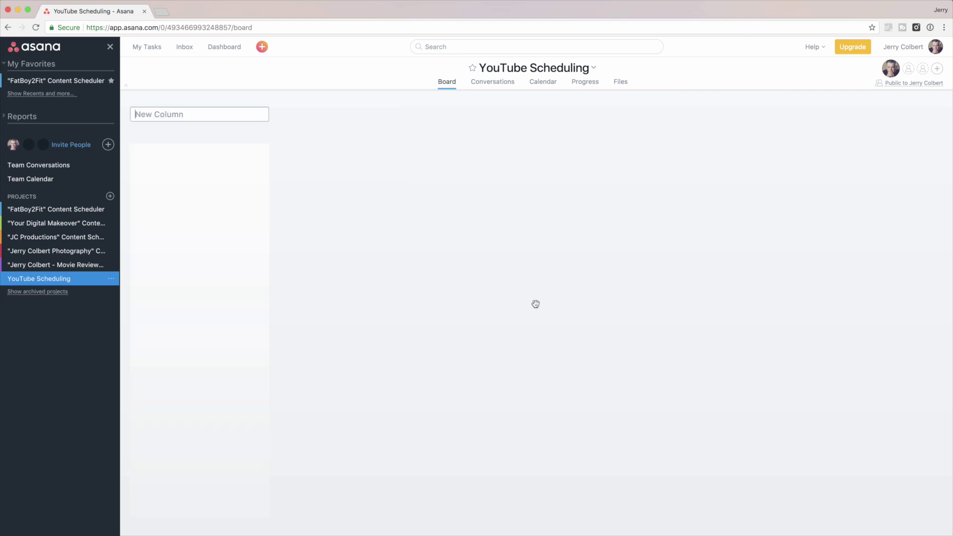
pyautogui.write('Planning Stage')
pyautogui.click(437, 280)
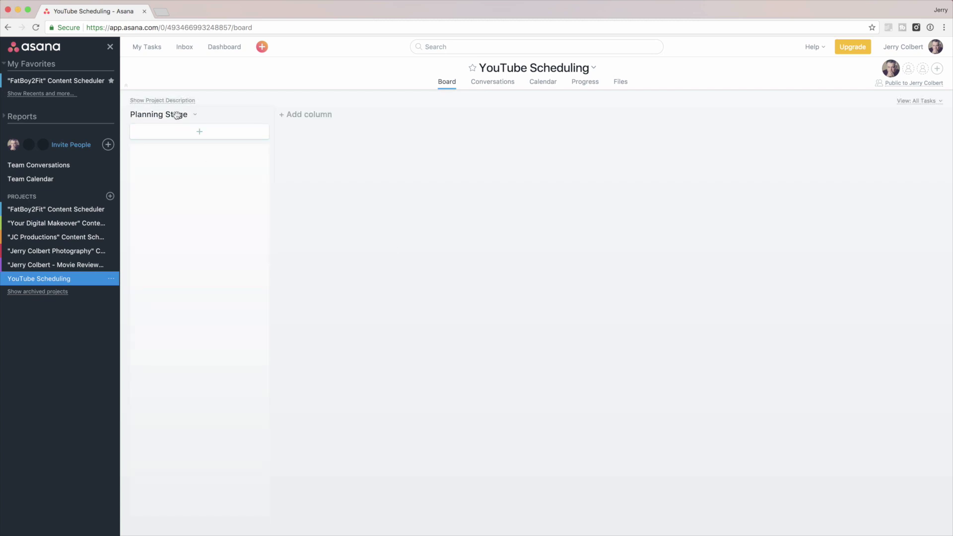
# Add two more columns after Planning Stage, named In Production and Post Production.
pyautogui.click(319, 118)
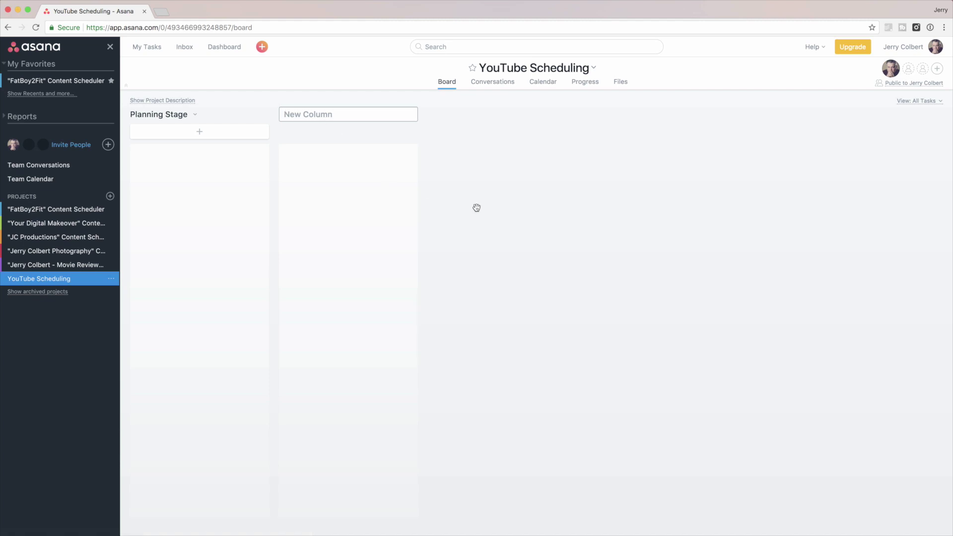
pyautogui.write('In Production')
pyautogui.press('Return')
pyautogui.click(444, 115)
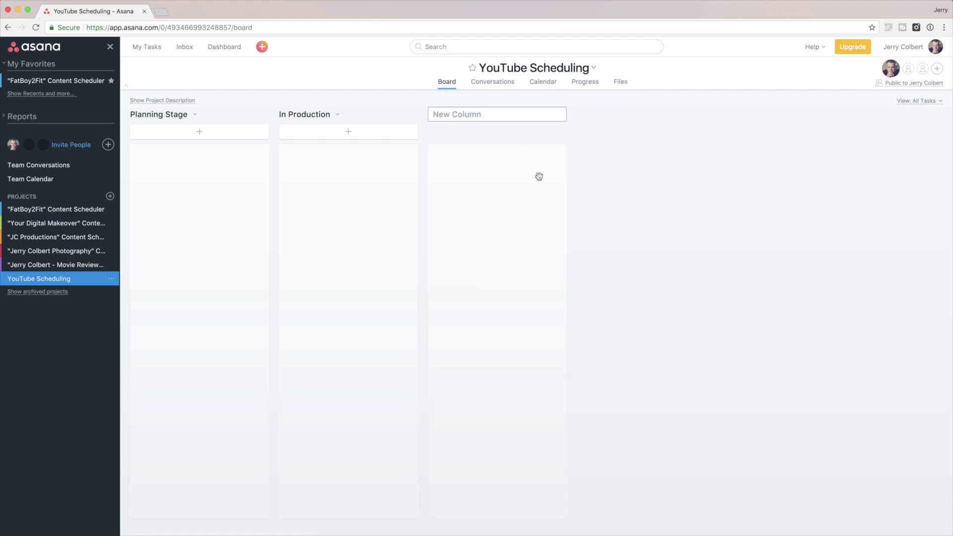
pyautogui.write('Post Production')
pyautogui.click(651, 198)
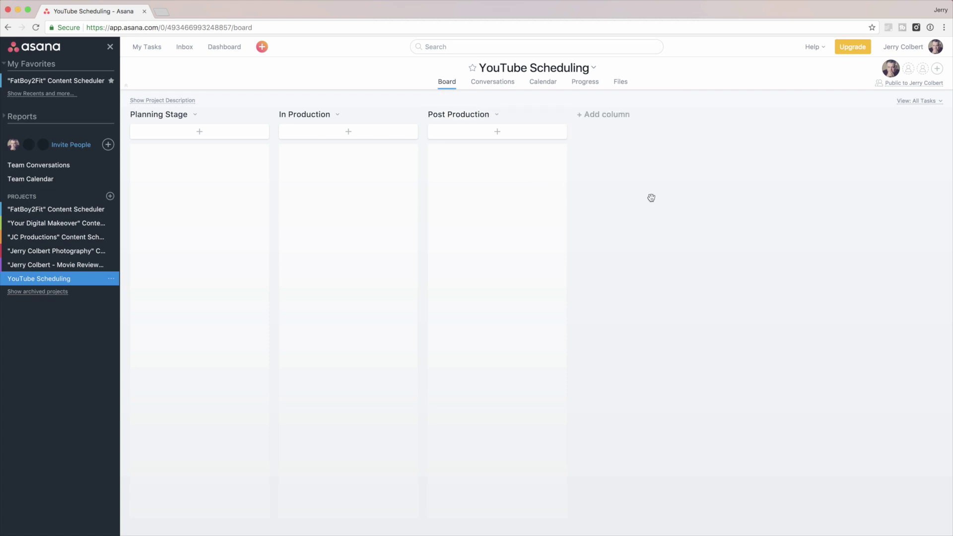
# Add the last two board columns, Scheduled and Published, leaving no extra column behind.
pyautogui.click(620, 115)
pyautogui.write('S')
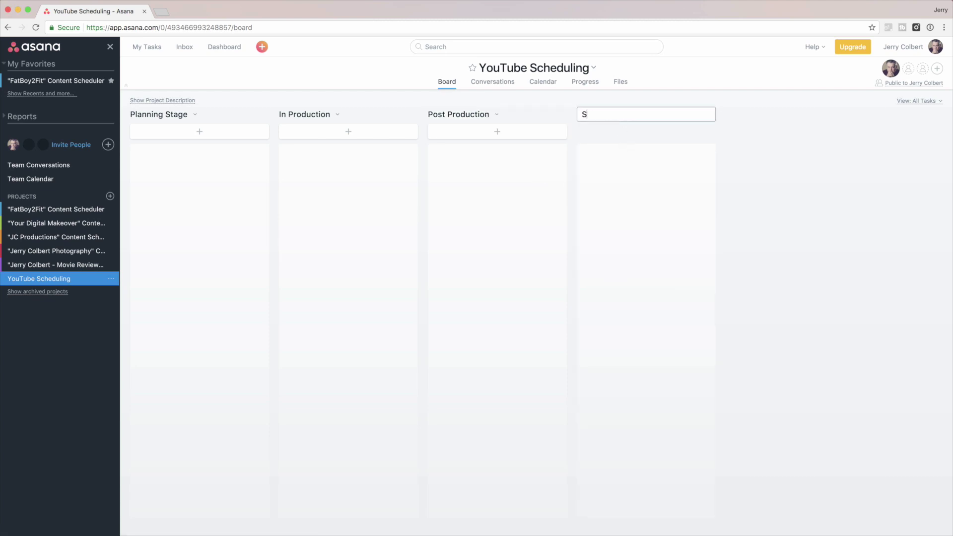
pyautogui.write('cheduled')
pyautogui.click(729, 166)
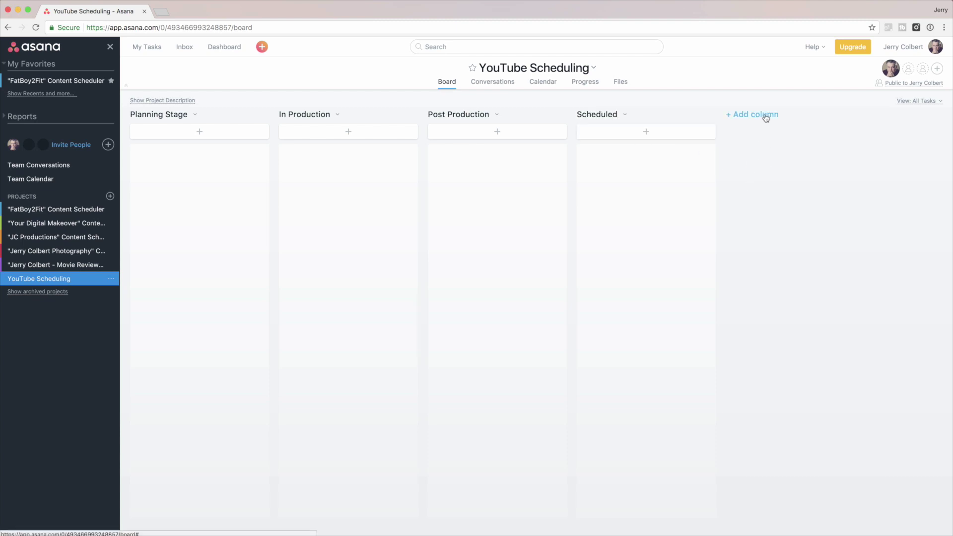
pyautogui.click(765, 117)
pyautogui.write('Published')
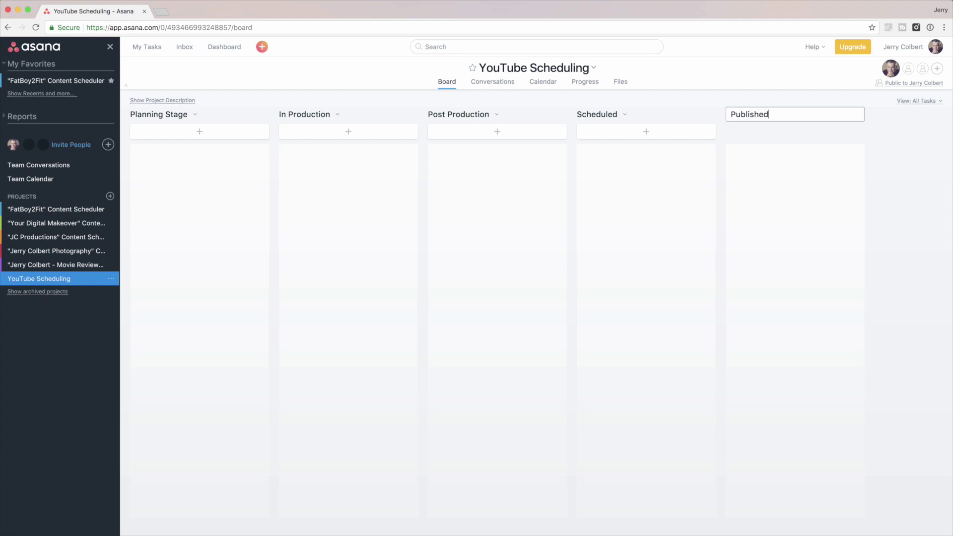
pyautogui.press('Return')
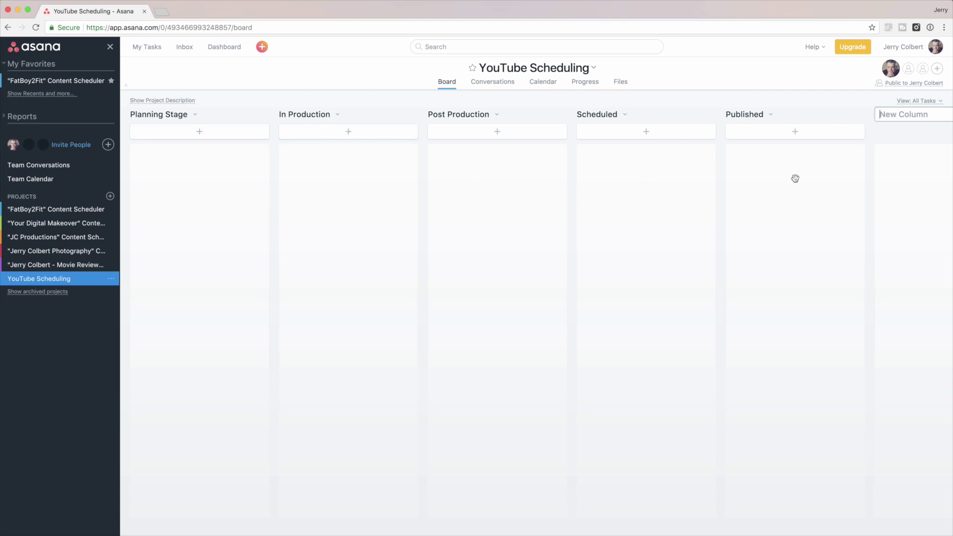
pyautogui.click(232, 208)
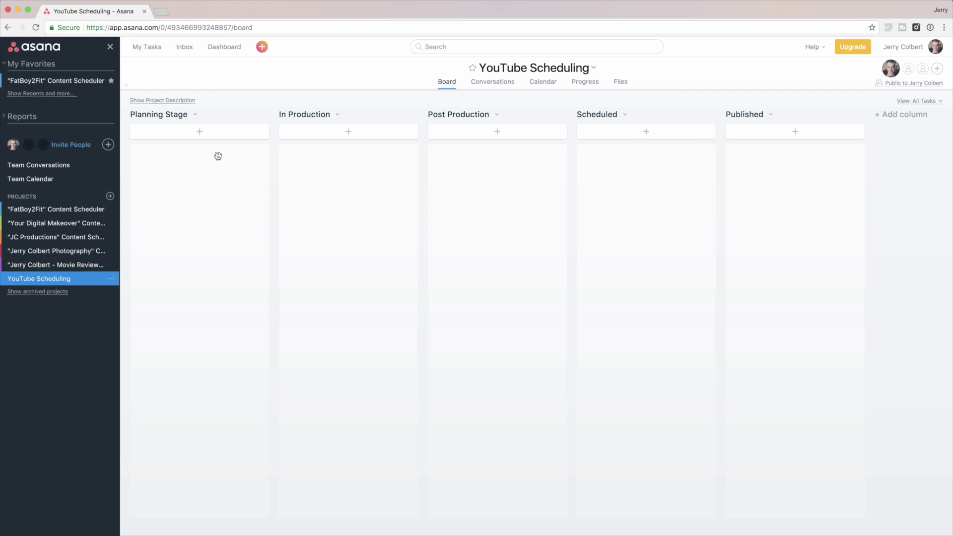
# Add a card titled My YouTube Video to the Planning Stage column.
pyautogui.click(200, 132)
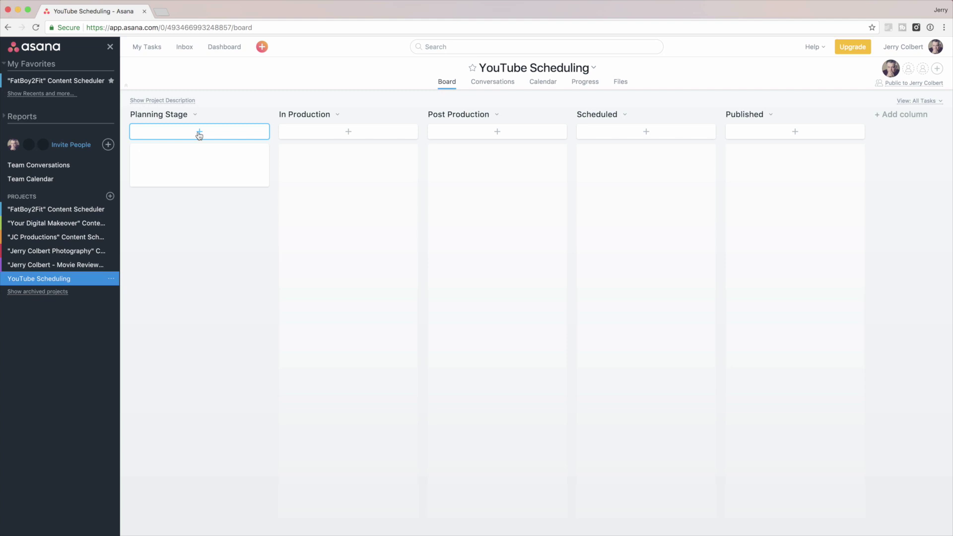
pyautogui.write('My You Tuve')
pyautogui.press('BackSpace')
pyautogui.press('BackSpace')
pyautogui.write('be Video')
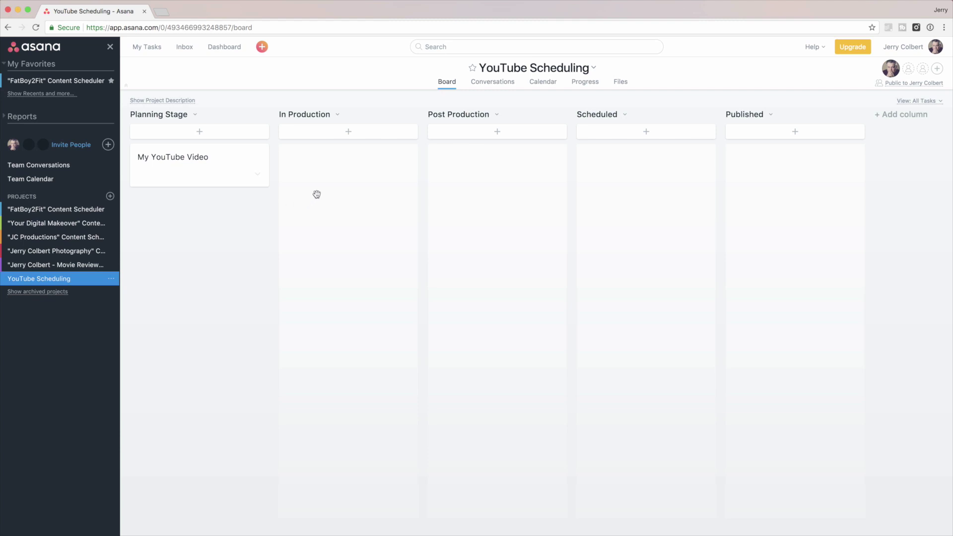
# Open the My YouTube Video card's details and assign the task to the account owner.
pyautogui.click(227, 164)
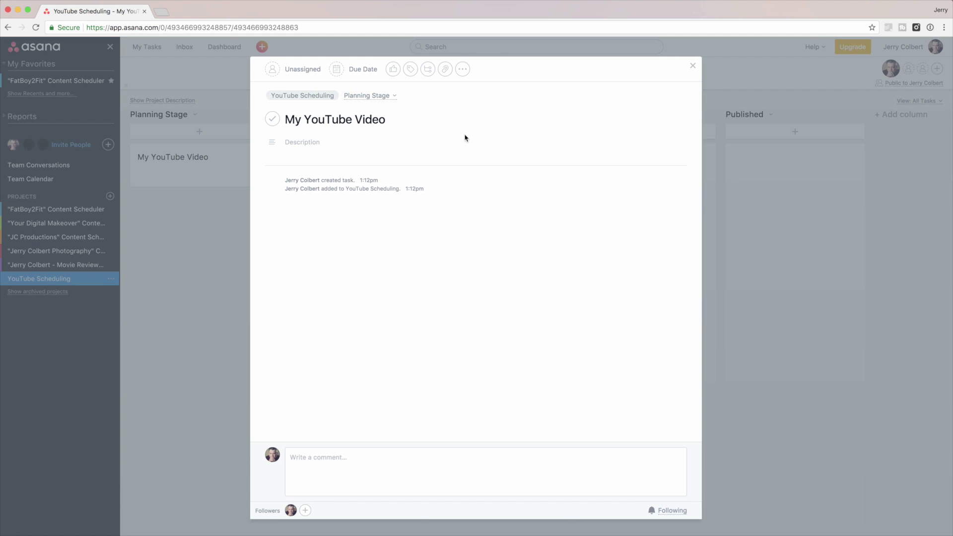
pyautogui.click(298, 73)
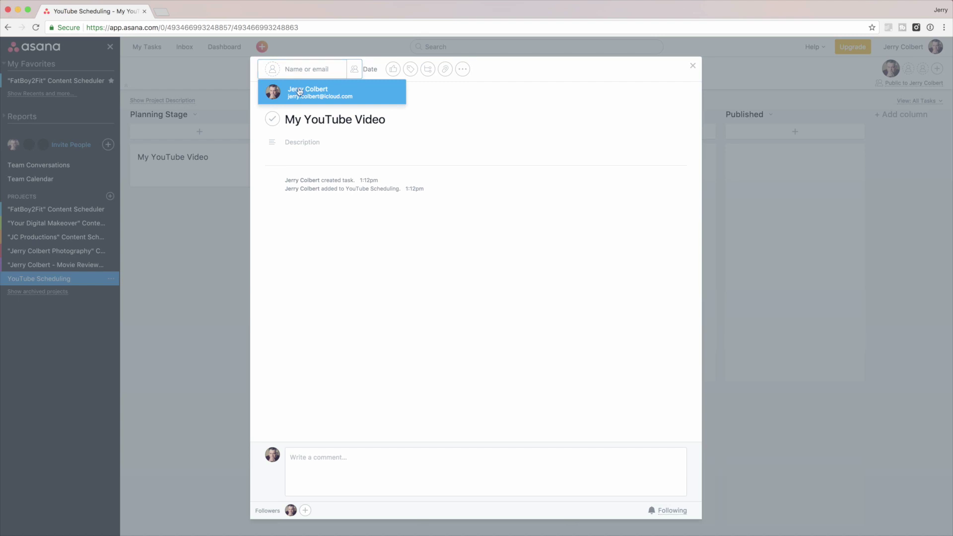
pyautogui.click(300, 93)
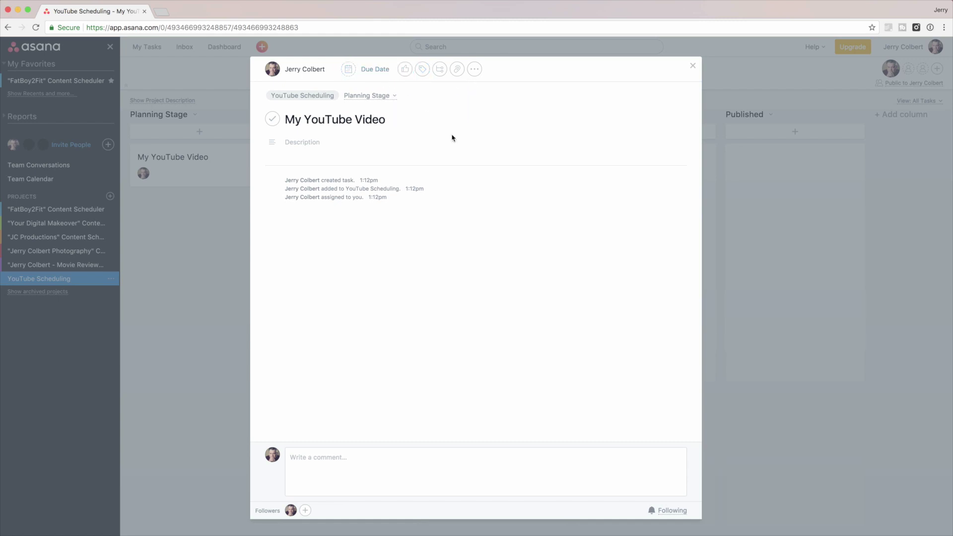
pyautogui.click(423, 70)
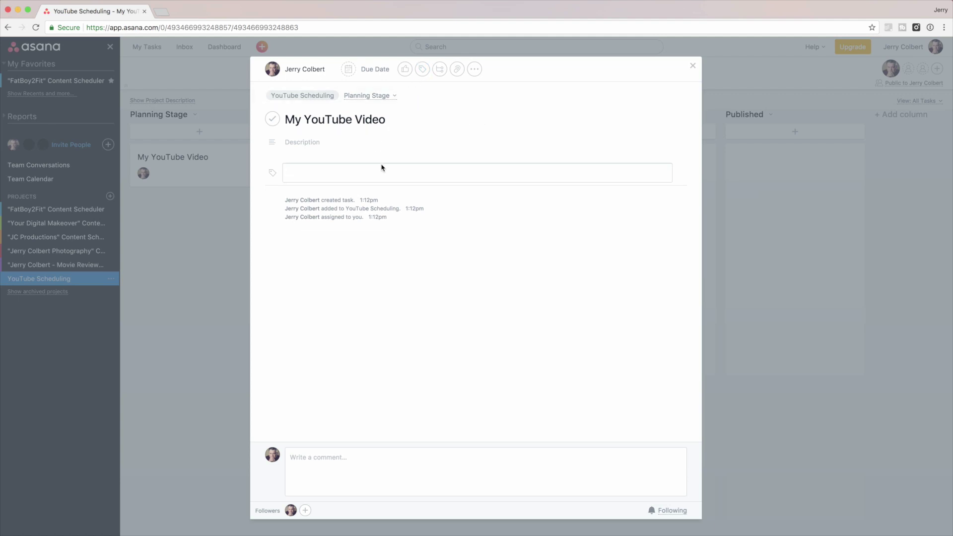
pyautogui.write('Ever')
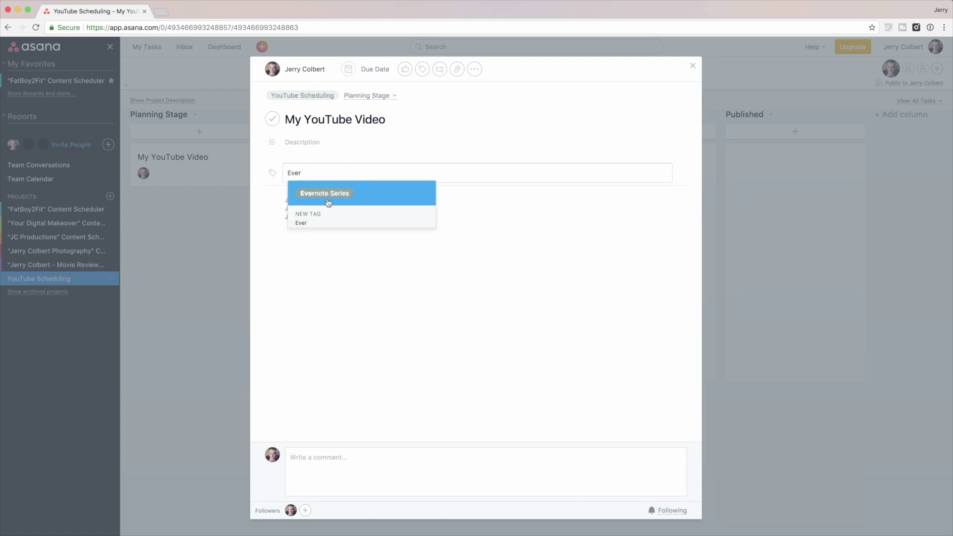
pyautogui.press('BackSpace')
pyautogui.press('BackSpace')
pyautogui.press('BackSpace')
pyautogui.press('BackSpace')
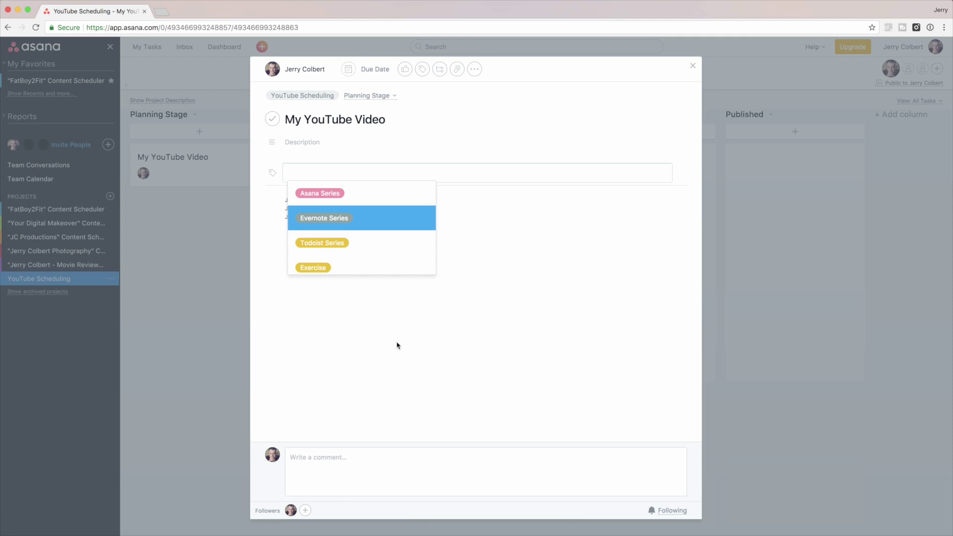
pyautogui.click(364, 338)
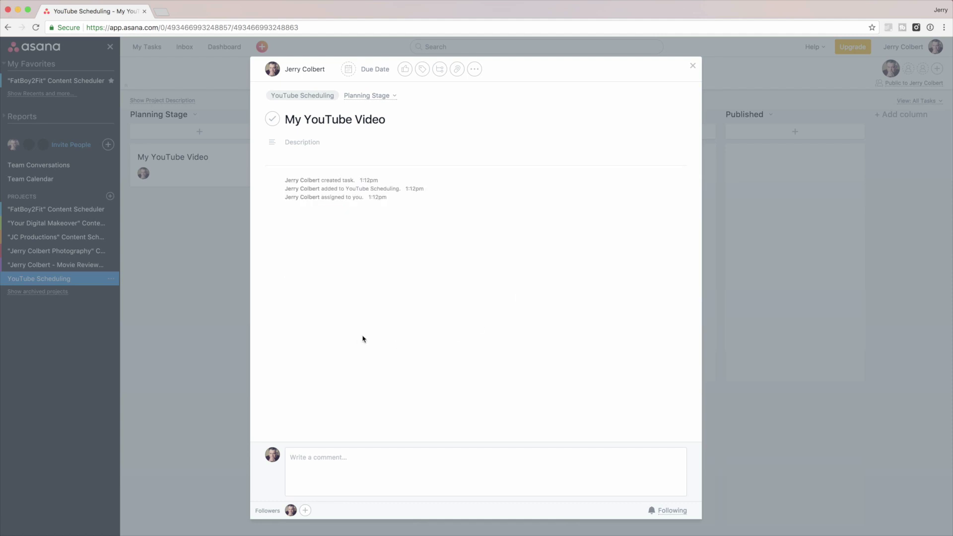
# Open the tag entry for the My YouTube Video task.
pyautogui.click(423, 70)
pyautogui.click(424, 73)
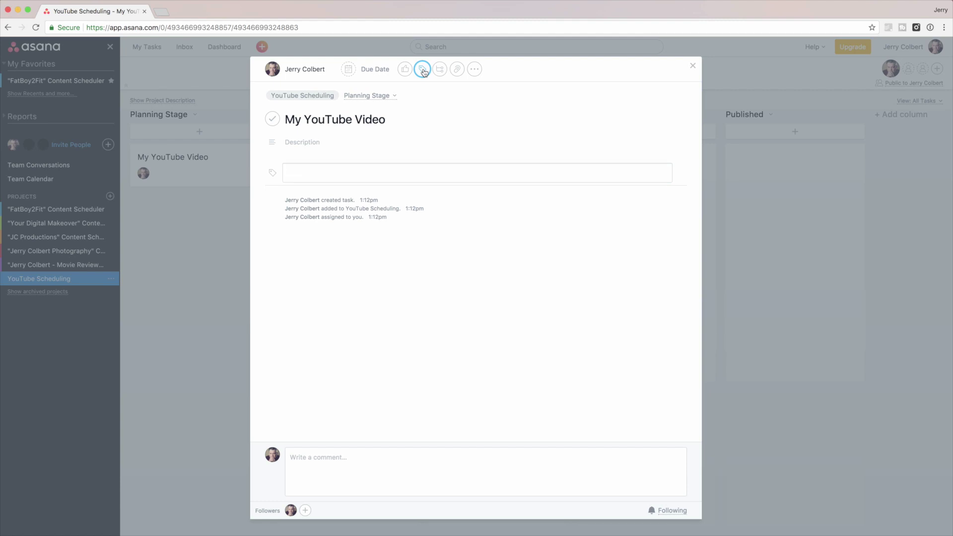
pyautogui.write('My YouT')
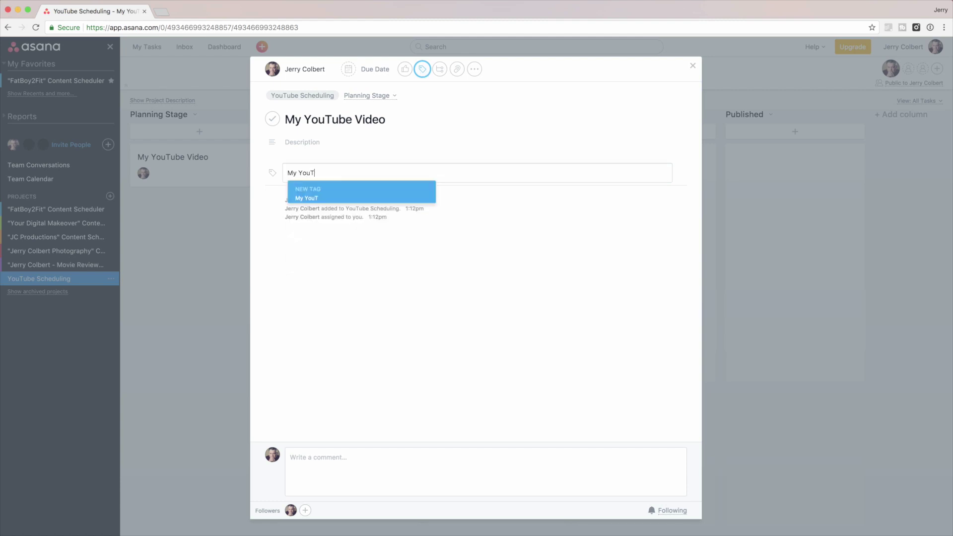
pyautogui.write('ube Video')
pyautogui.press('BackSpace')
pyautogui.press('BackSpace')
pyautogui.press('BackSpace')
pyautogui.press('BackSpace')
pyautogui.press('BackSpace')
pyautogui.press('BackSpace')
pyautogui.press('BackSpace')
pyautogui.press('BackSpace')
pyautogui.press('BackSpace')
pyautogui.press('BackSpace')
pyautogui.press('BackSpace')
pyautogui.press('BackSpace')
pyautogui.press('BackSpace')
pyautogui.press('BackSpace')
pyautogui.press('BackSpace')
pyautogui.press('BackSpace')
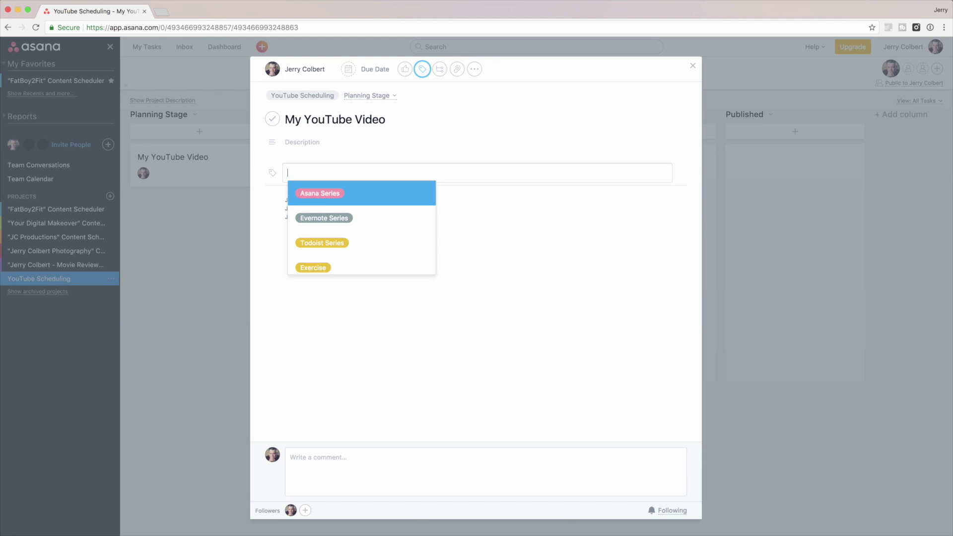
pyautogui.write('Chopped Li')
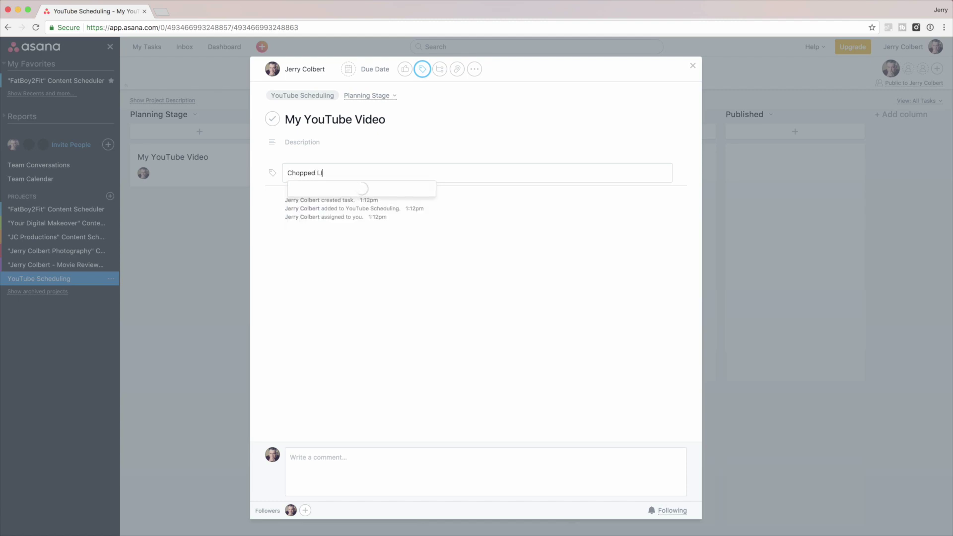
pyautogui.write('ver')
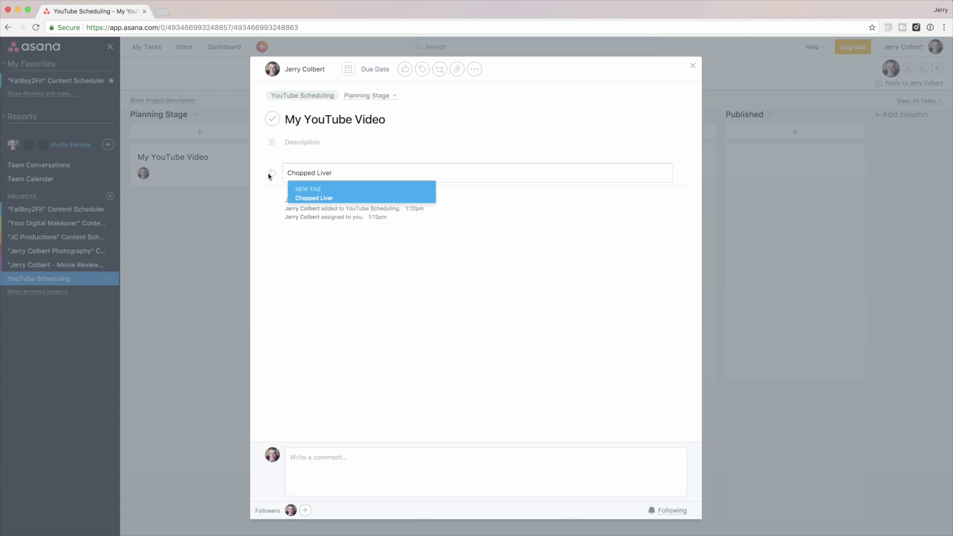
pyautogui.press('BackSpace')
pyautogui.press('BackSpace')
pyautogui.press('BackSpace')
pyautogui.press('BackSpace')
pyautogui.press('BackSpace')
pyautogui.press('BackSpace')
pyautogui.press('BackSpace')
pyautogui.press('BackSpace')
pyautogui.press('BackSpace')
pyautogui.press('BackSpace')
pyautogui.press('BackSpace')
pyautogui.press('BackSpace')
pyautogui.press('BackSpace')
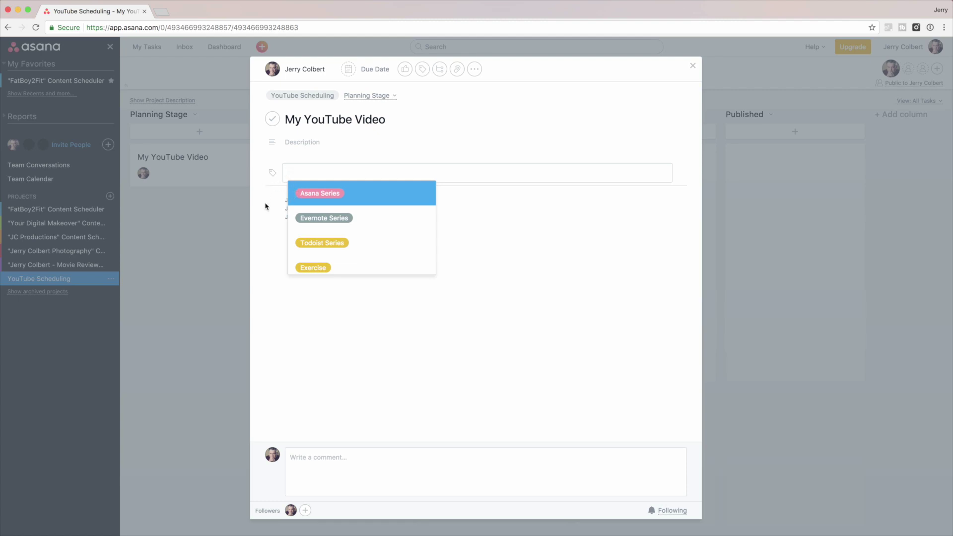
# Look through the existing tags and apply the Exercise tag to the task.
pyautogui.scroll(-2, 346, 227)
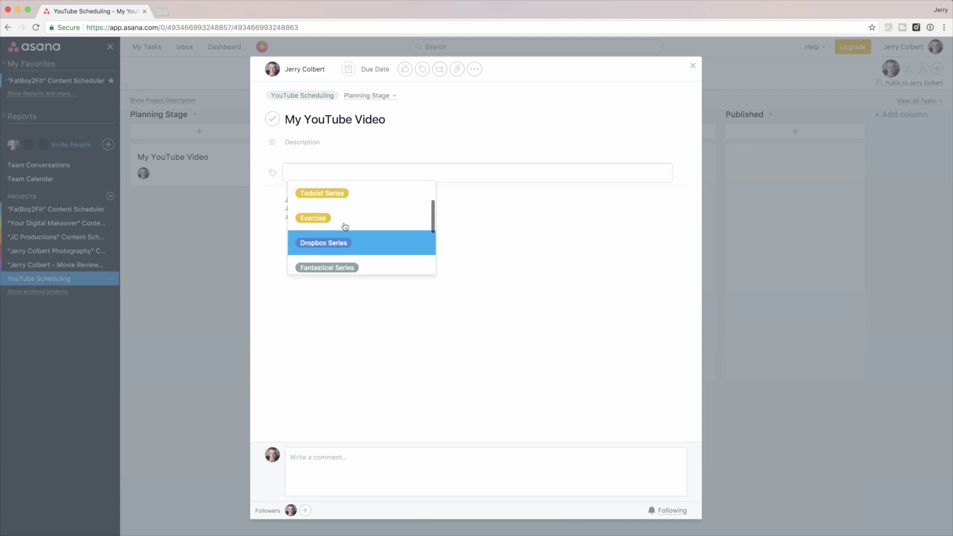
pyautogui.scroll(2, 346, 227)
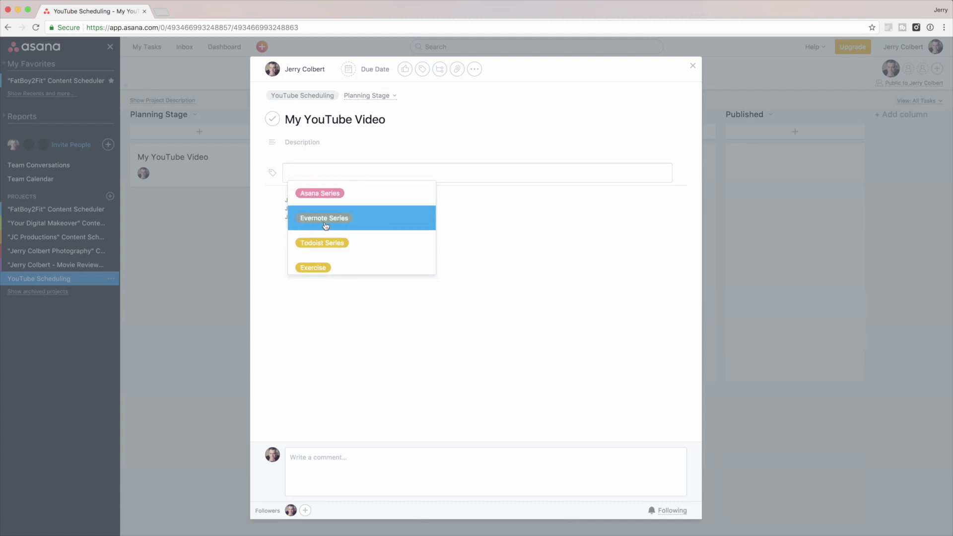
pyautogui.scroll(-3, 347, 226)
pyautogui.scroll(3, 346, 227)
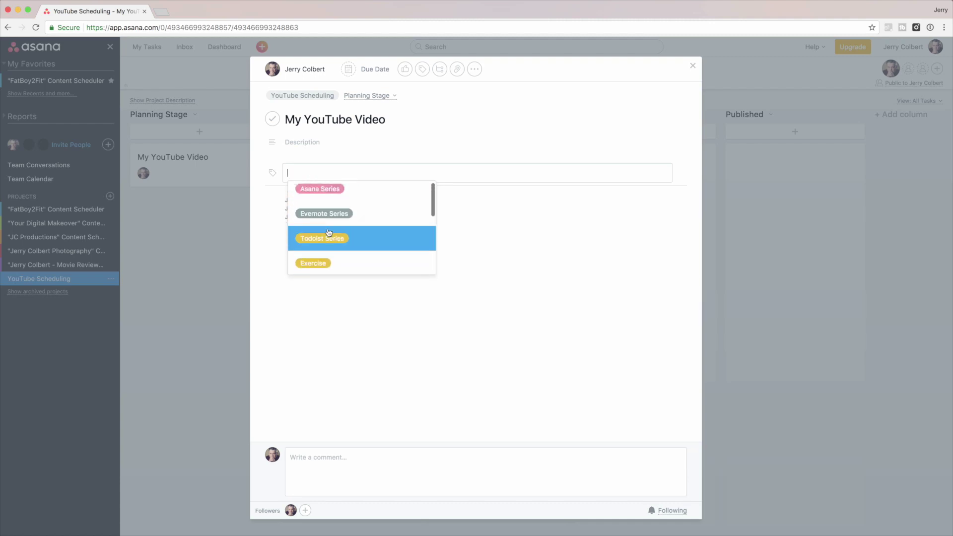
pyautogui.click(317, 269)
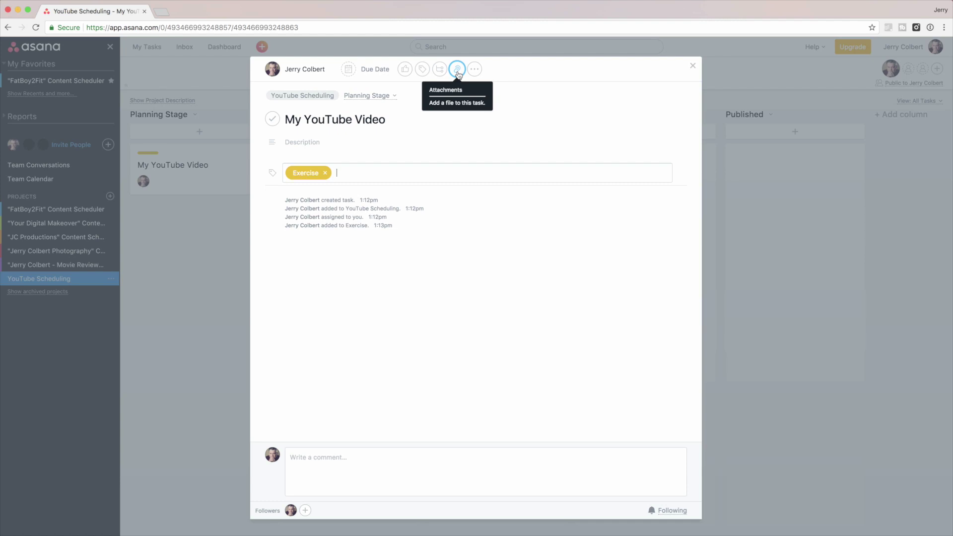
pyautogui.click(475, 70)
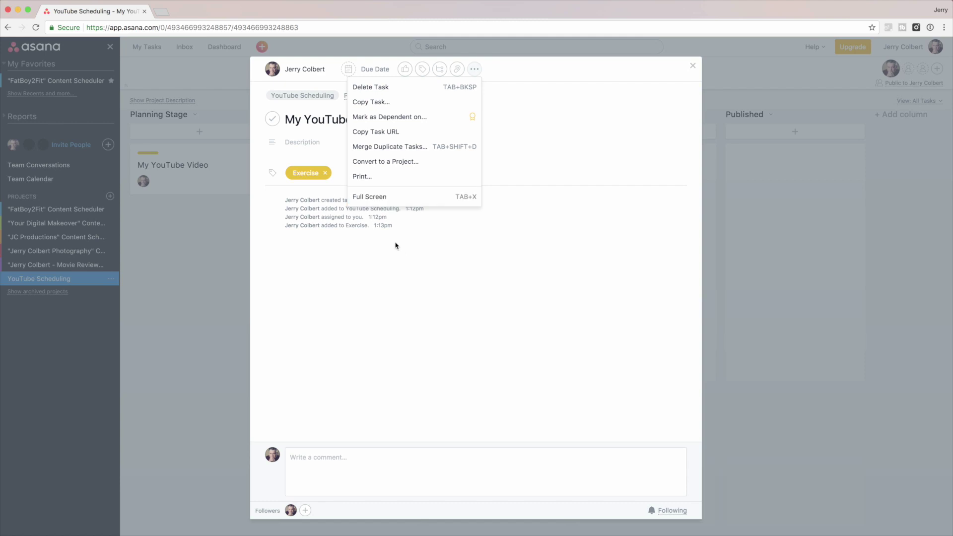
pyautogui.click(398, 255)
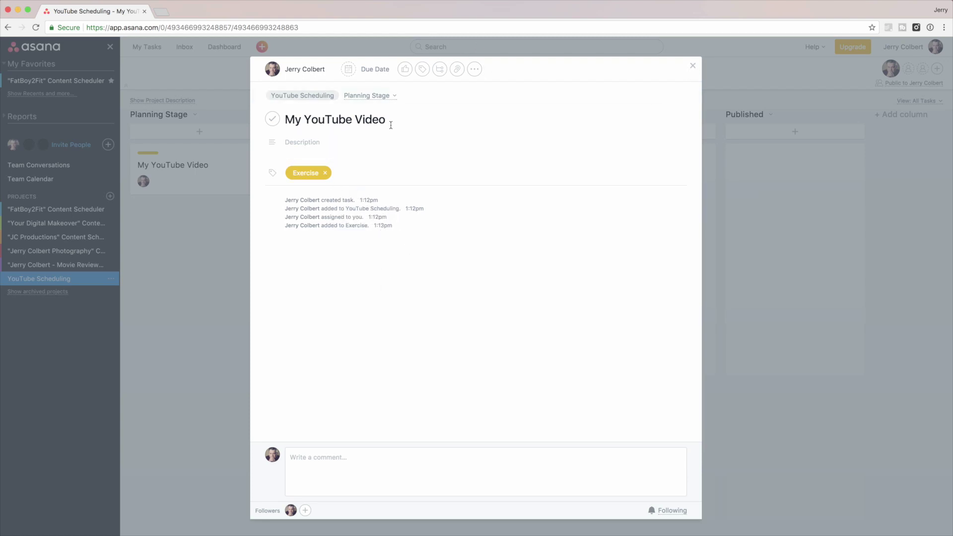
# Give the My YouTube Video task the description "This is about how to run backwards.".
pyautogui.click(309, 142)
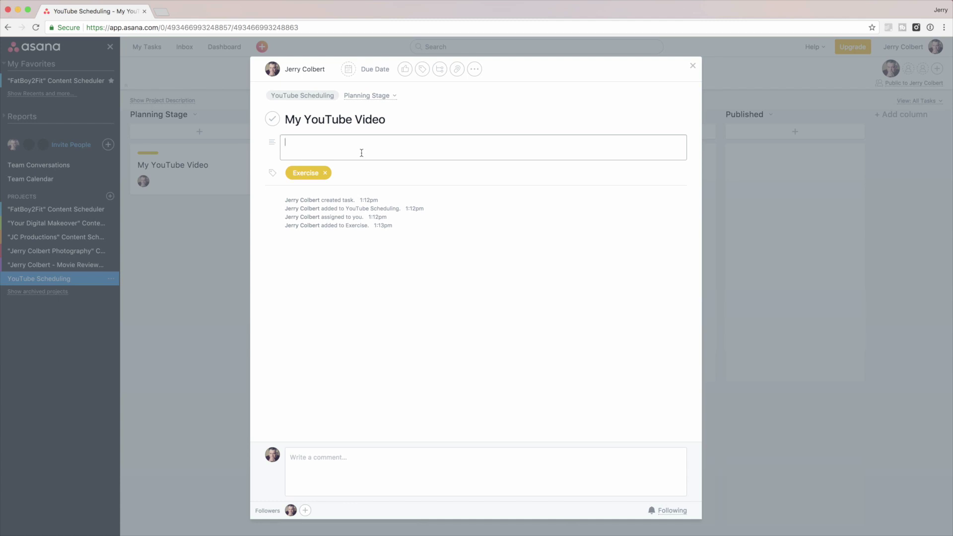
pyautogui.write('This is about how to run backwards.')
# Post a two-line comment on the task: "Looking to create my first video." and "Look into thumbnail graphic".
pyautogui.click(352, 462)
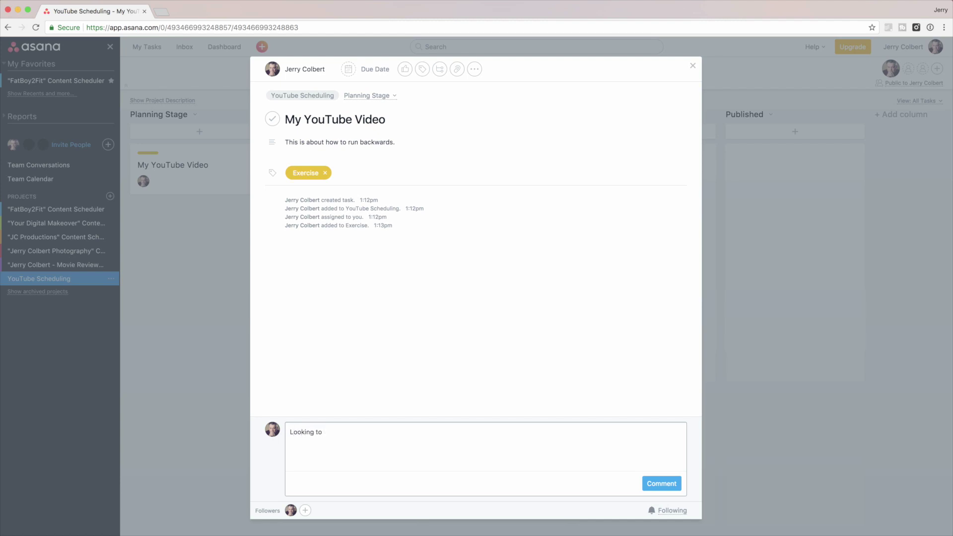
pyautogui.write('create my first video.')
pyautogui.press('Return')
pyautogui.write('Look into thumb')
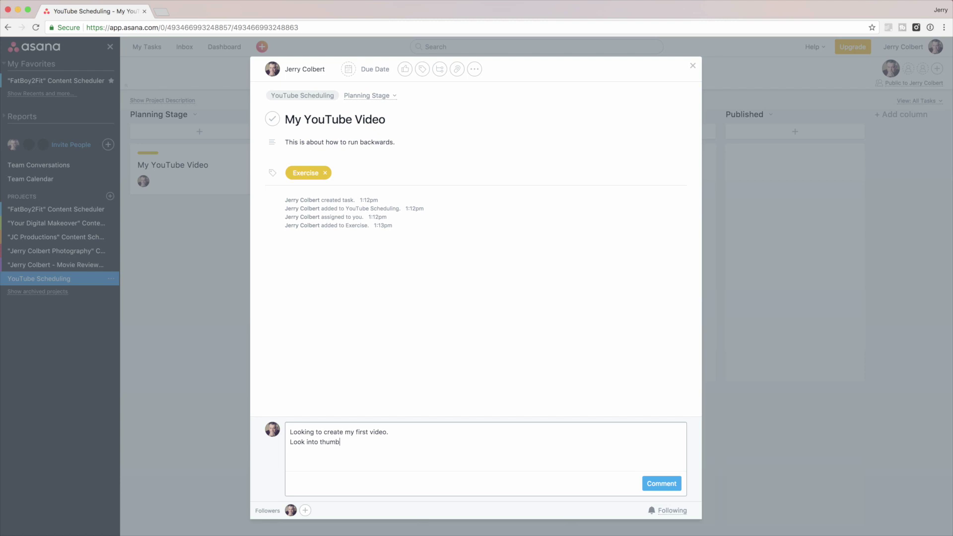
pyautogui.write('nail graphic')
pyautogui.click(662, 484)
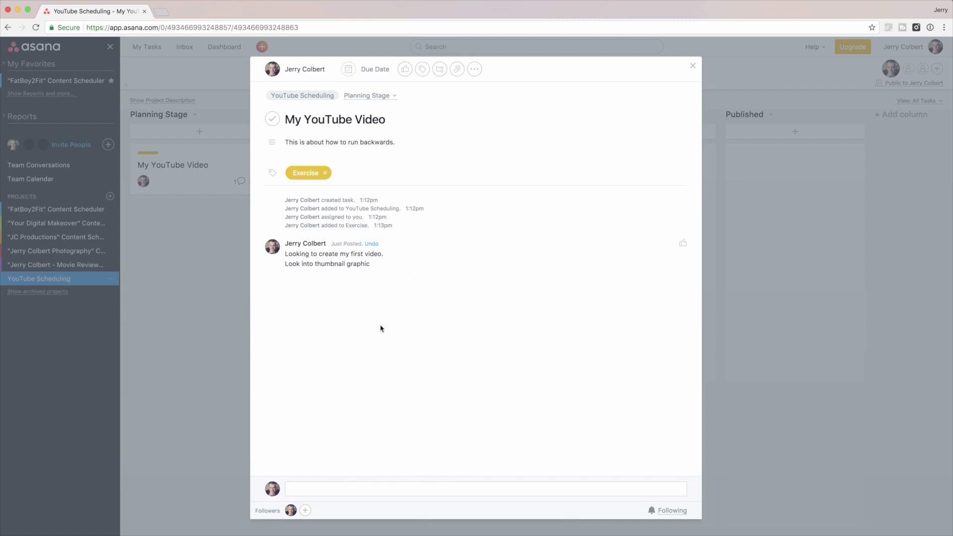
# Post a second comment on the task reading "Not sure I like the font, please look into changing".
pyautogui.click(364, 490)
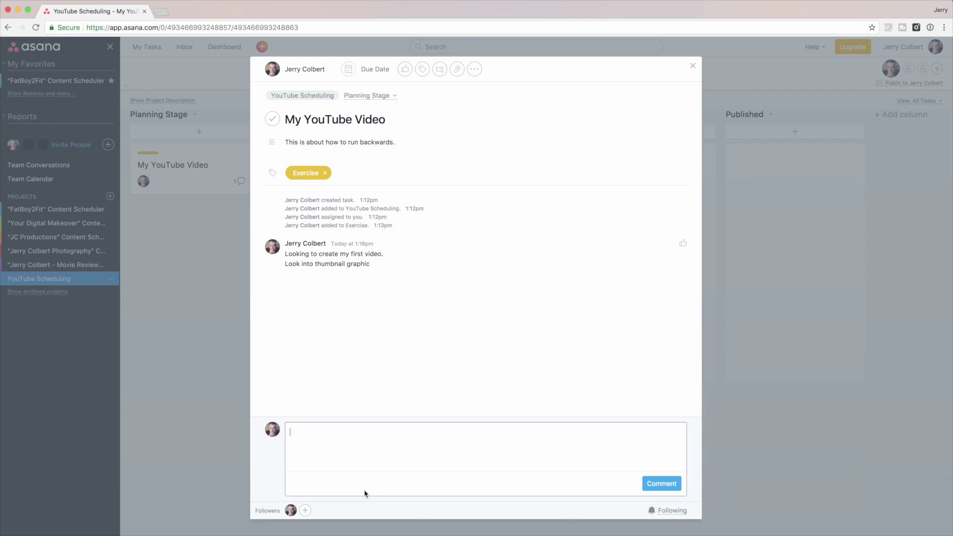
pyautogui.write('Not sure I like the font, please look into ')
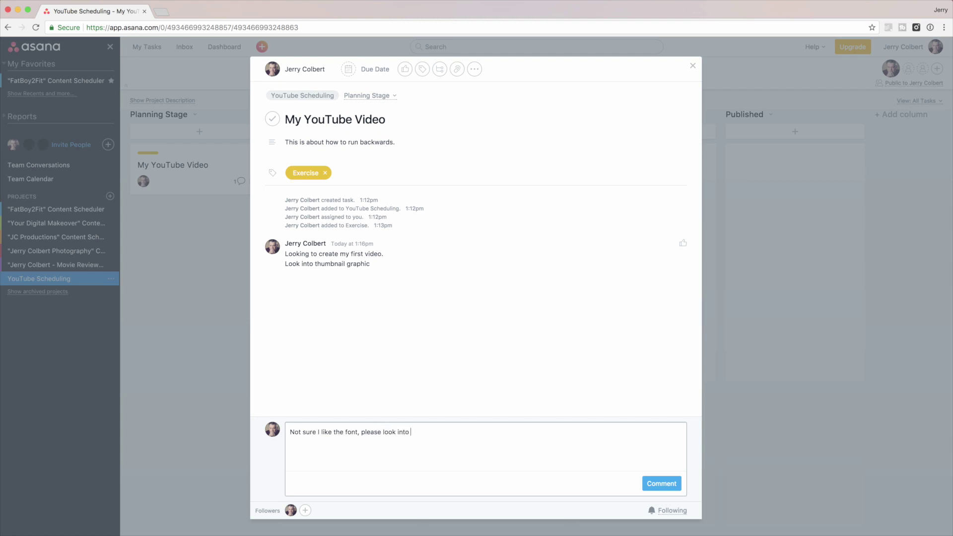
pyautogui.write('changing')
pyautogui.click(648, 484)
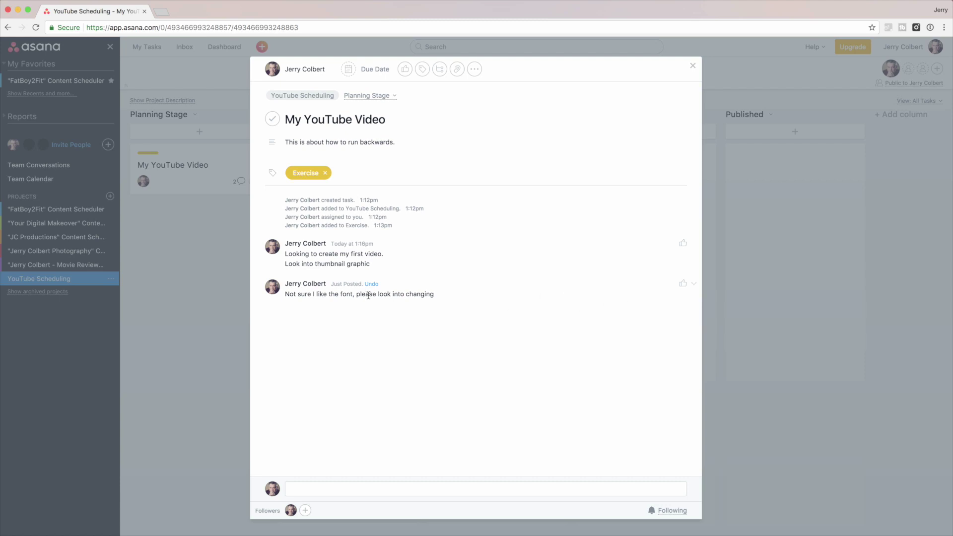
# Pin the comment about the font above the task's activity history.
pyautogui.click(694, 286)
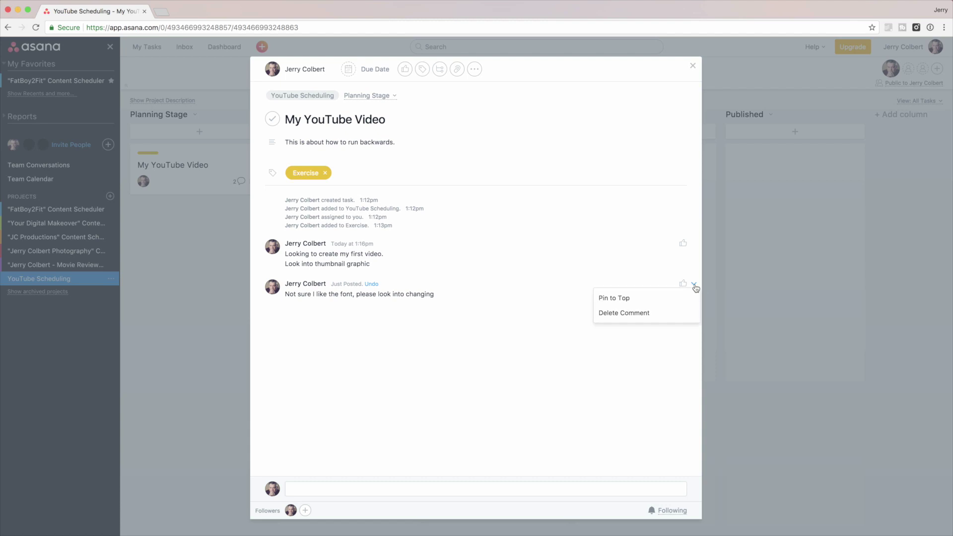
pyautogui.click(632, 299)
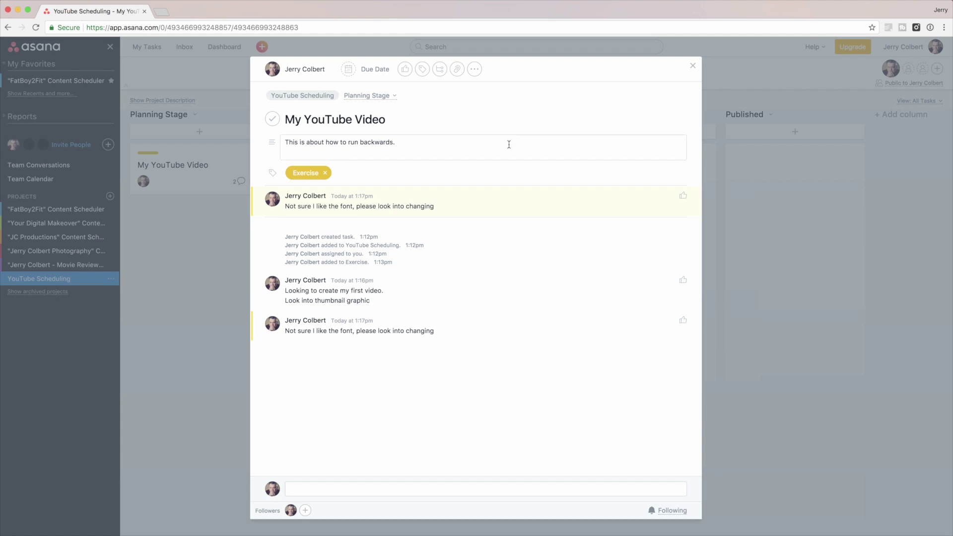
pyautogui.click(684, 195)
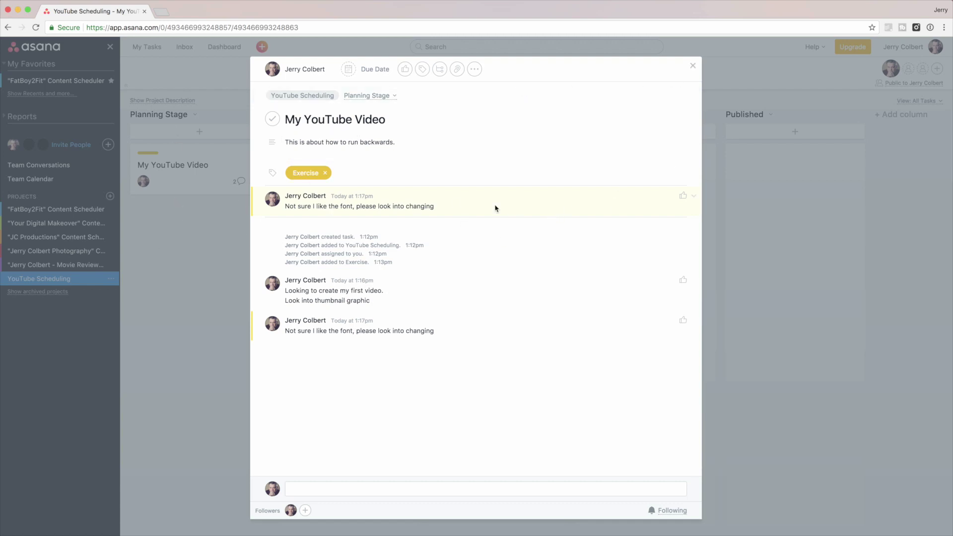
# Set the My YouTube Video task's due date to December 4, 2017, and close its details.
pyautogui.click(368, 69)
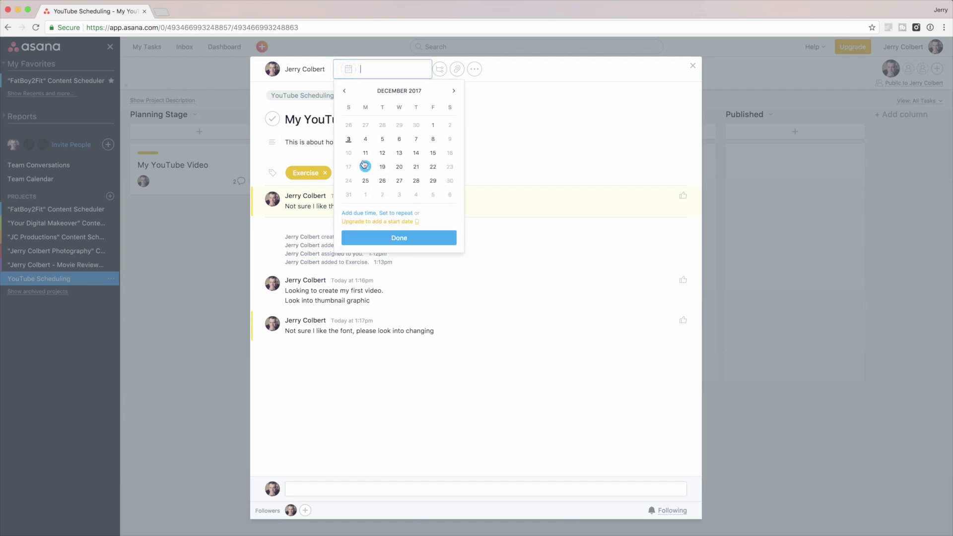
pyautogui.click(365, 140)
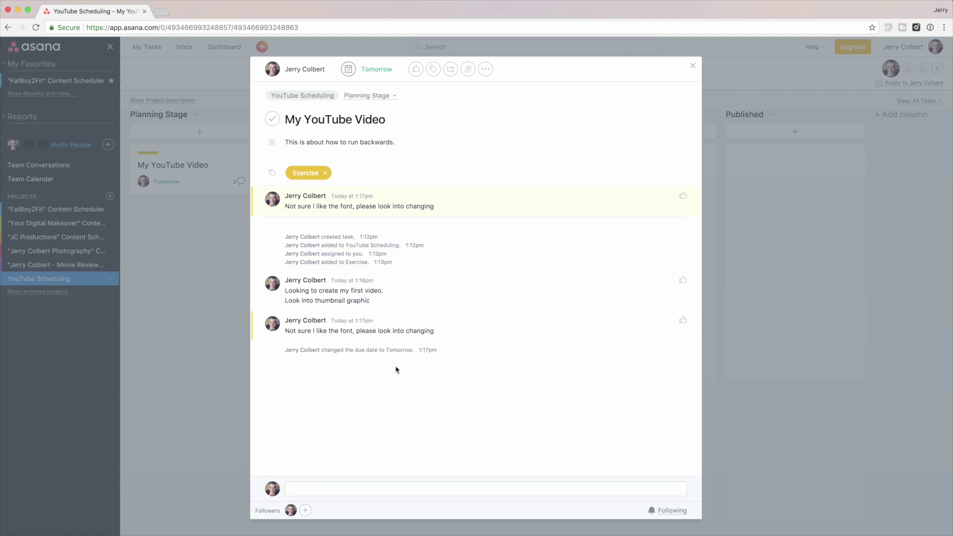
pyautogui.click(694, 66)
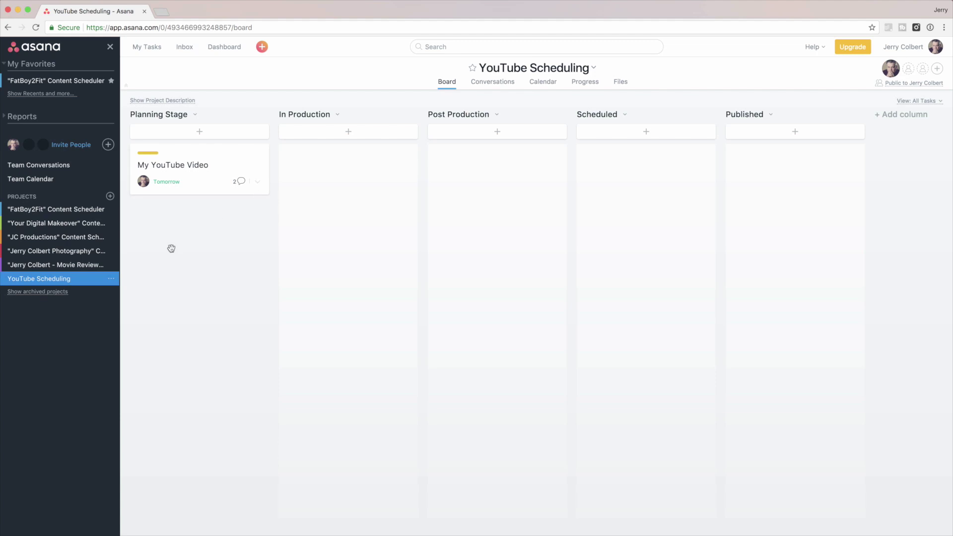
# Move the My YouTube Video card from Planning Stage to In Production.
pyautogui.moveTo(195, 168); pyautogui.dragTo(346, 169)
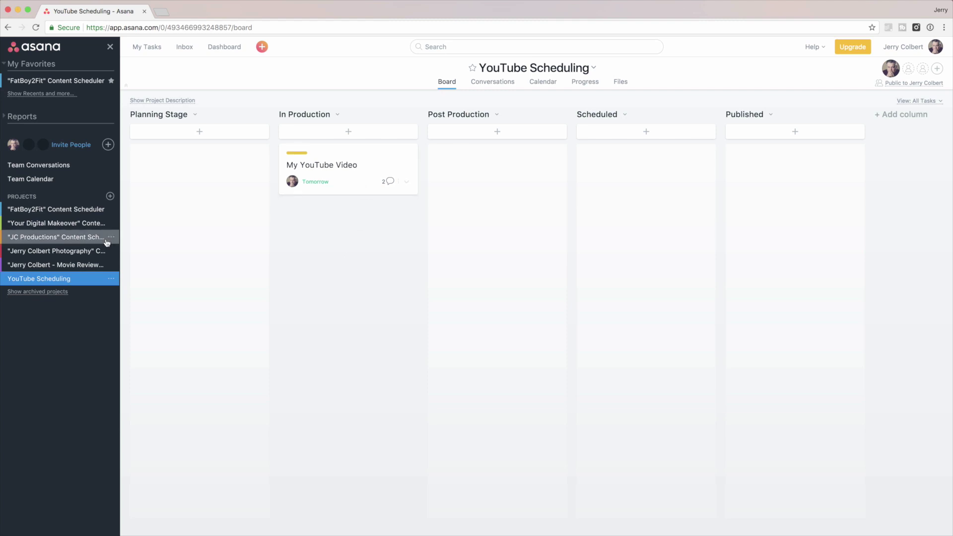
# Open the Asana Episode 3 card in the "Your Digital Makeover" Content Scheduler project and examine its description and subtask checklists.
pyautogui.click(65, 224)
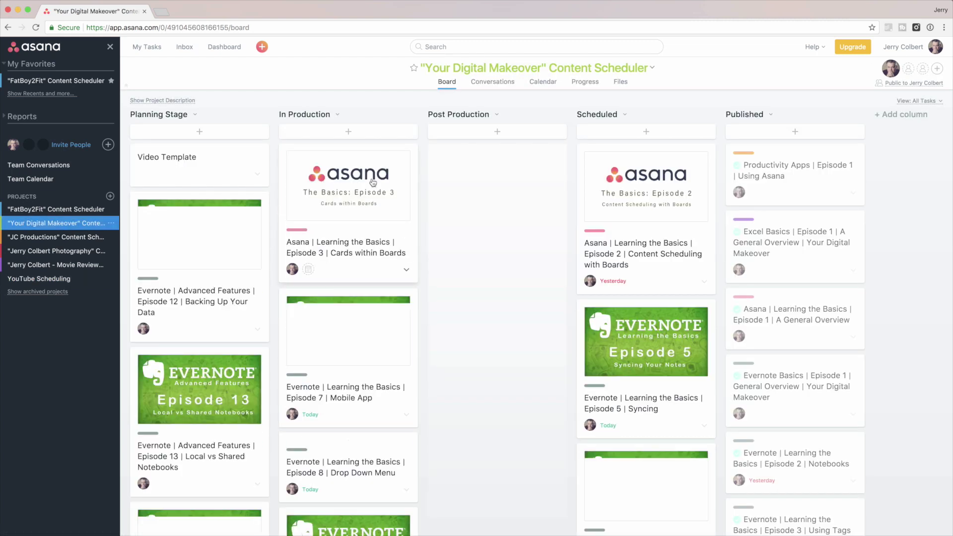
pyautogui.click(362, 195)
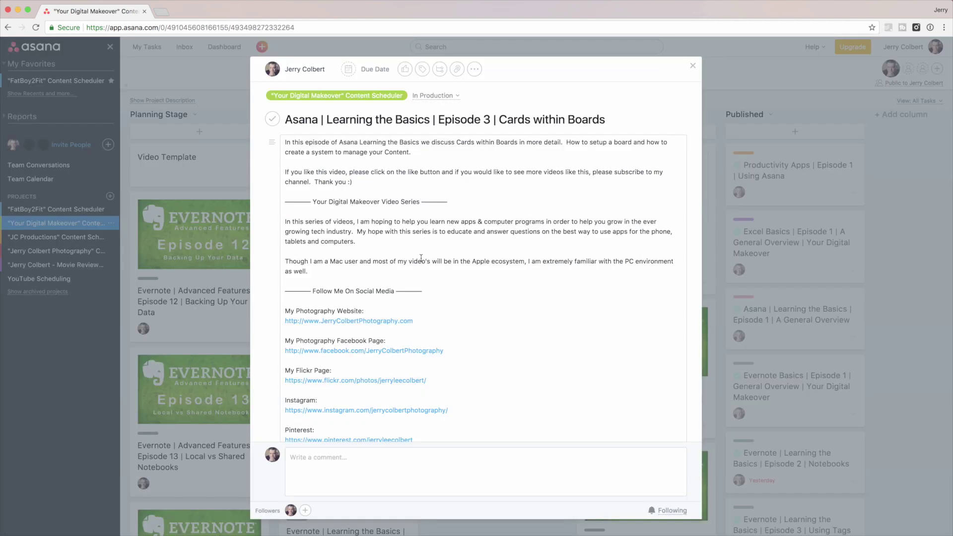
pyautogui.scroll(-5, 421, 257)
pyautogui.scroll(-6, 422, 258)
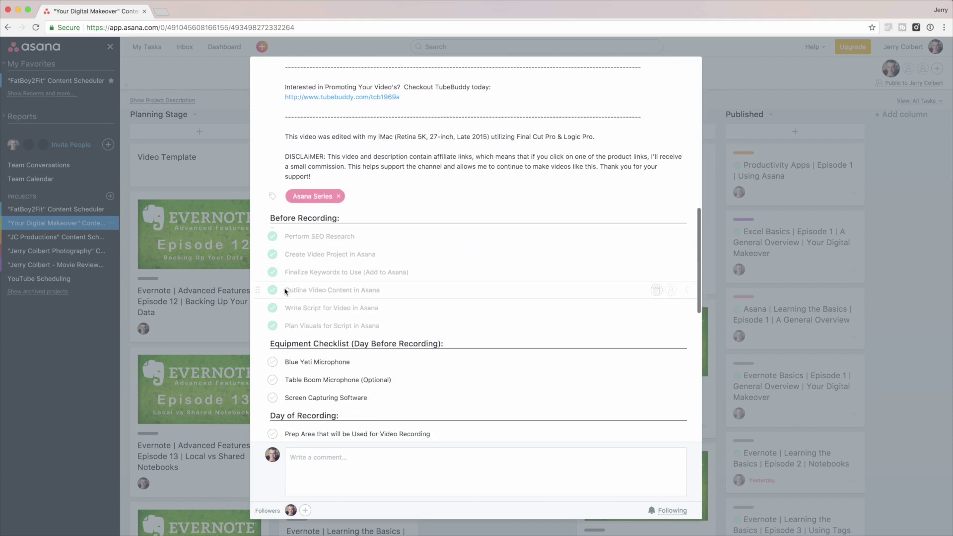
pyautogui.scroll(-5, 292, 318)
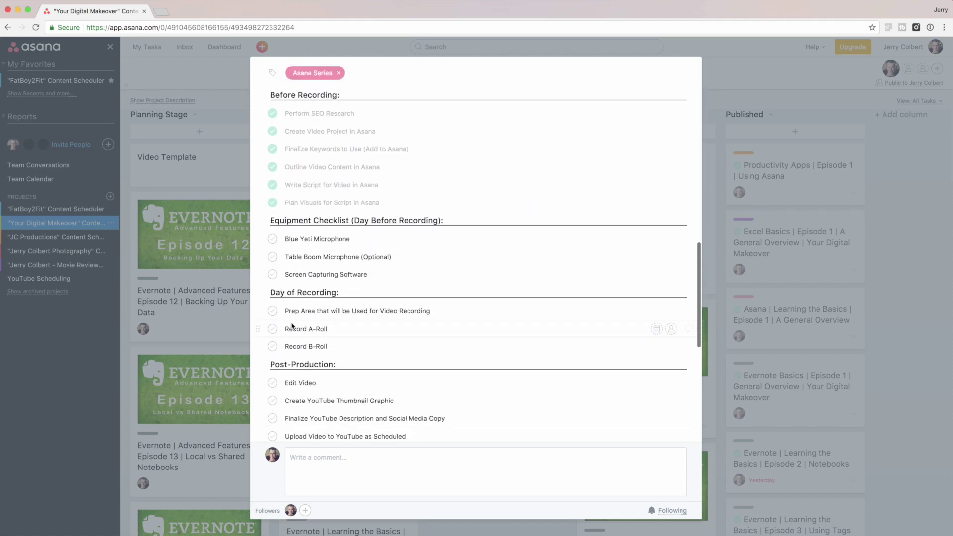
# Mark the Blue Yeti Microphone, Table Boom Microphone (Optional) and Screen Capturing Software subtasks as complete.
pyautogui.click(273, 239)
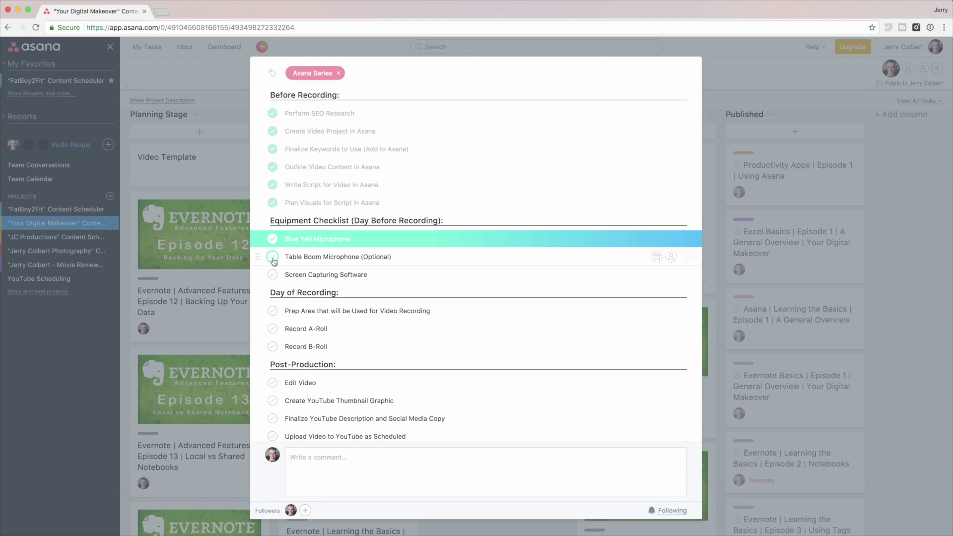
pyautogui.click(272, 257)
pyautogui.click(273, 277)
# Review the Episode 3 card's description and recording checklists again, and close the card.
pyautogui.scroll(5, 387, 297)
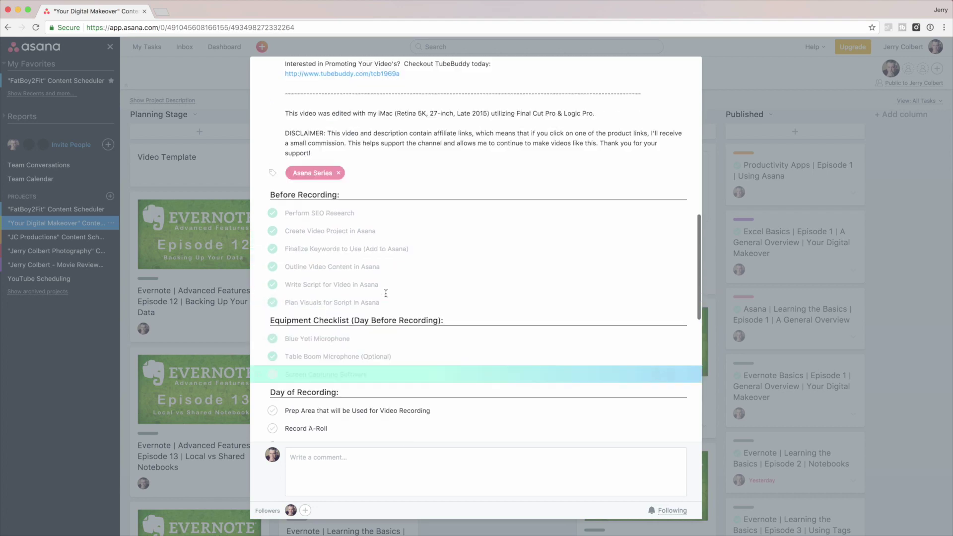
pyautogui.scroll(5, 387, 297)
pyautogui.scroll(-10, 387, 296)
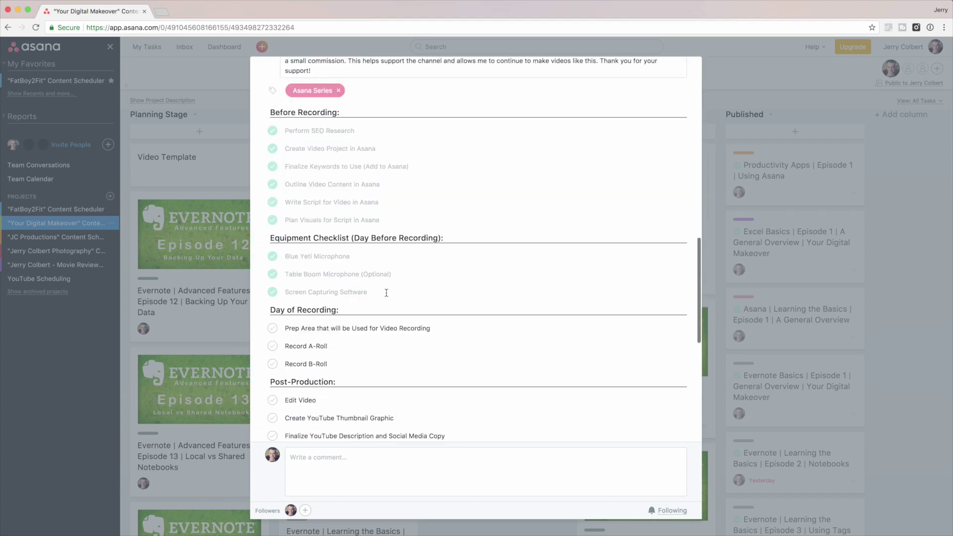
pyautogui.scroll(8, 387, 293)
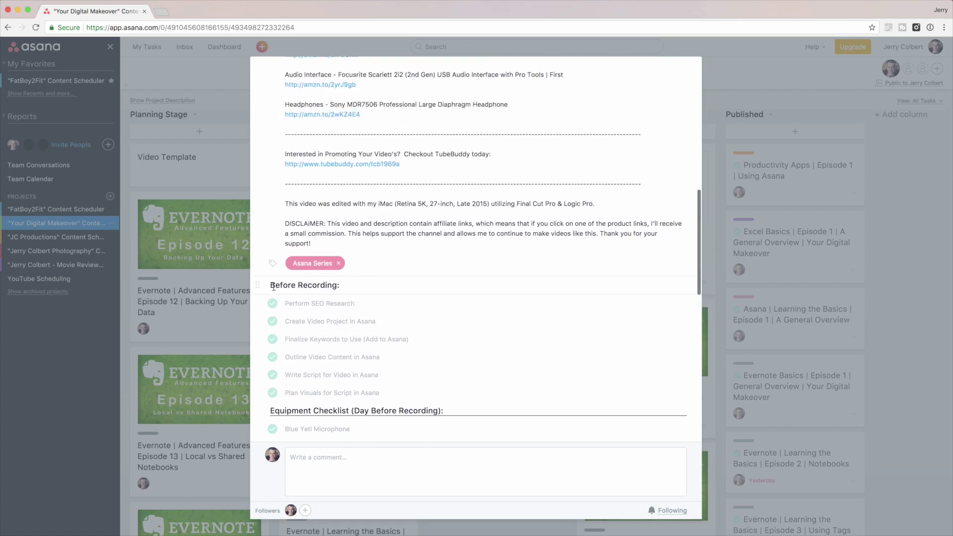
pyautogui.scroll(10, 273, 287)
pyautogui.click(694, 65)
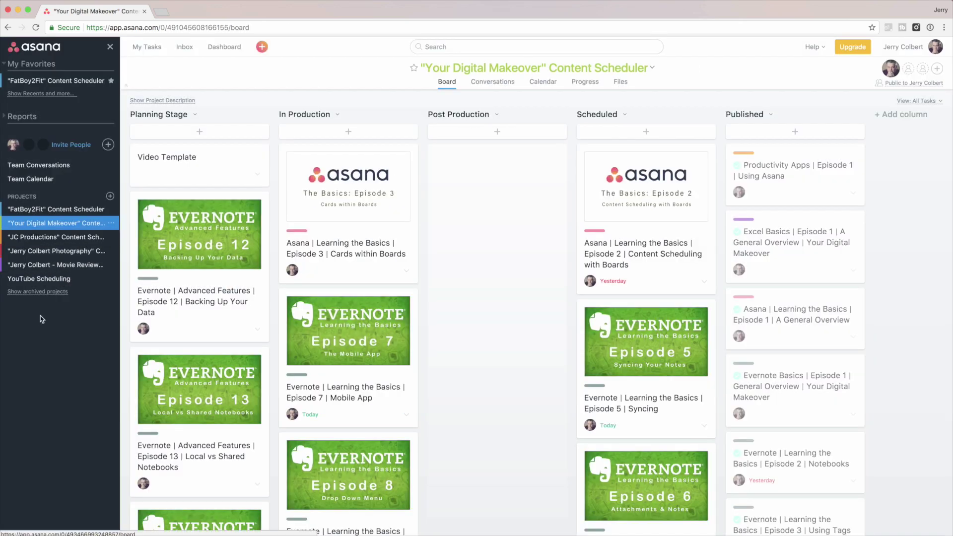
# In the YouTube Scheduling project, move the My YouTube Video card through Post Production, Scheduled and Published, and return it to Planning Stage.
pyautogui.click(55, 278)
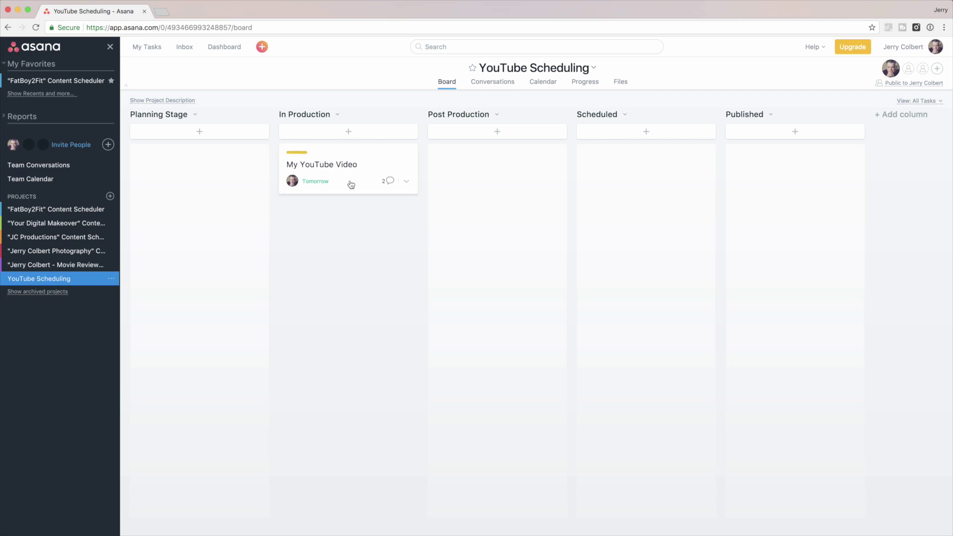
pyautogui.moveTo(342, 165); pyautogui.dragTo(487, 177)
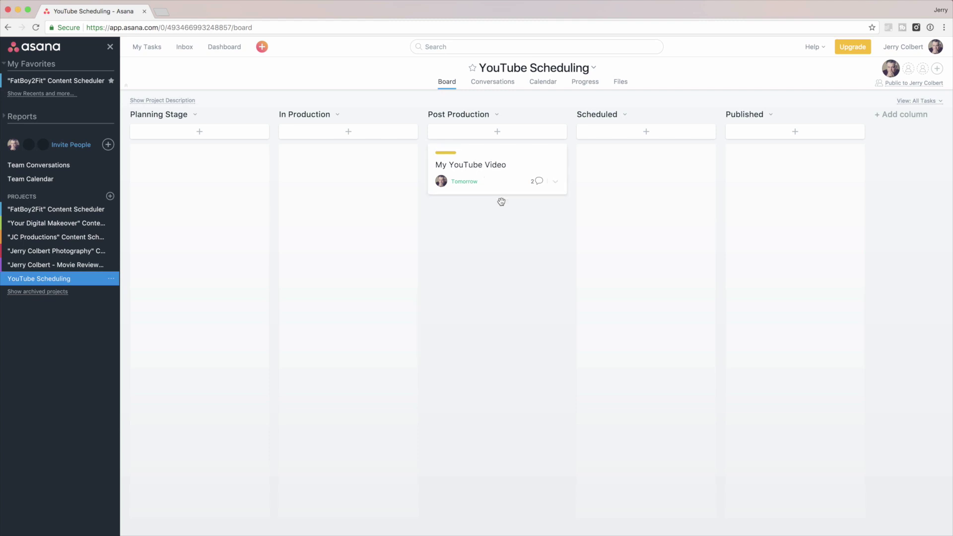
pyautogui.moveTo(496, 164); pyautogui.dragTo(640, 182)
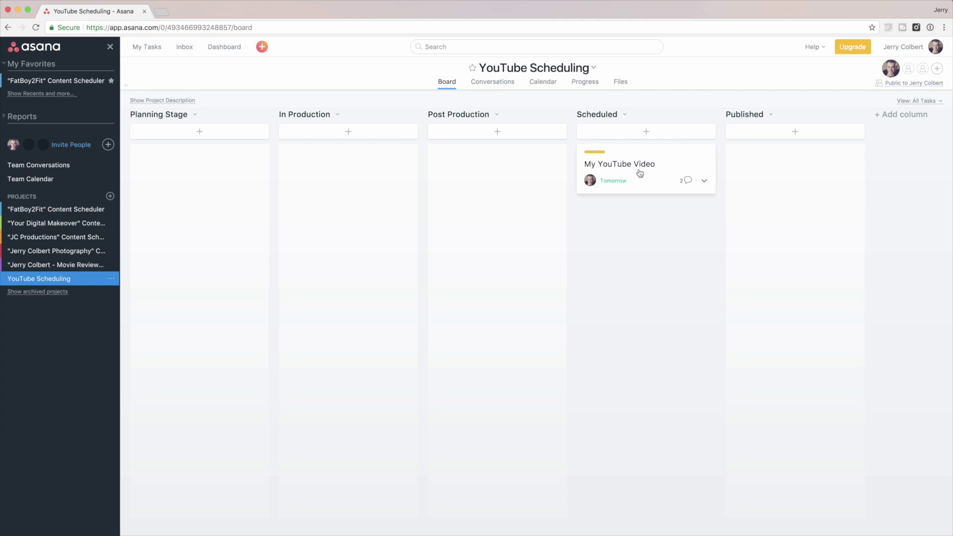
pyautogui.moveTo(646, 169); pyautogui.dragTo(775, 182)
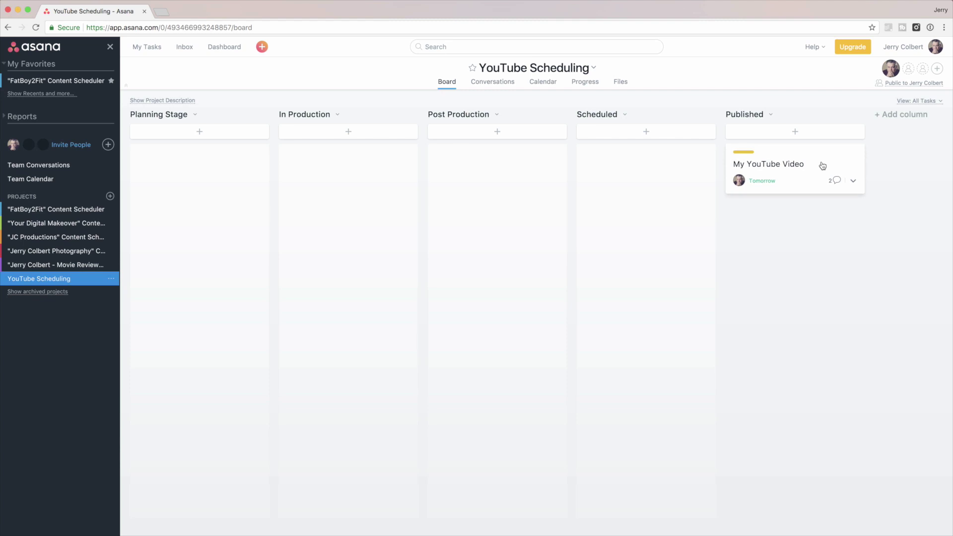
pyautogui.moveTo(823, 165); pyautogui.dragTo(206, 196)
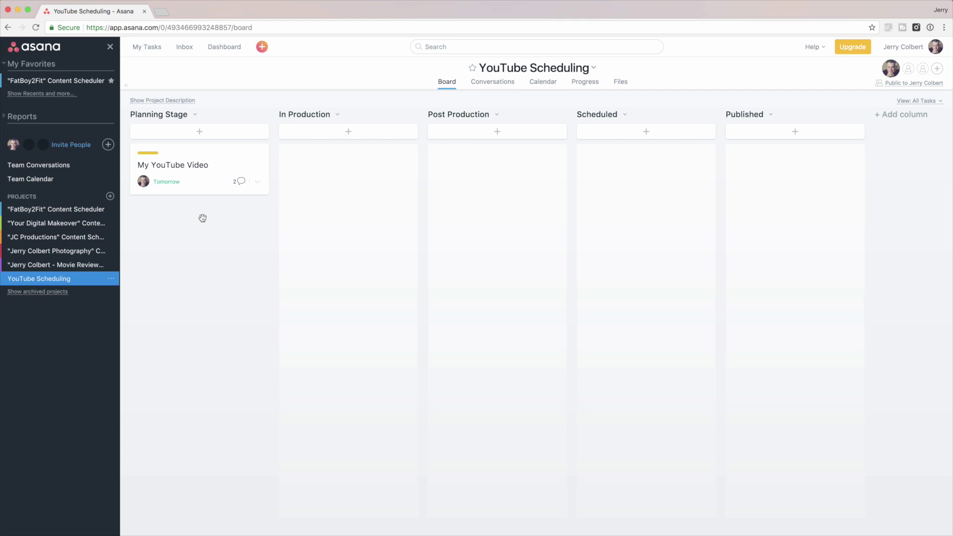
# Reopen the Asana Episode 3 card in the "Your Digital Makeover" project and examine its attached thumbnail, description and checklists.
pyautogui.click(55, 224)
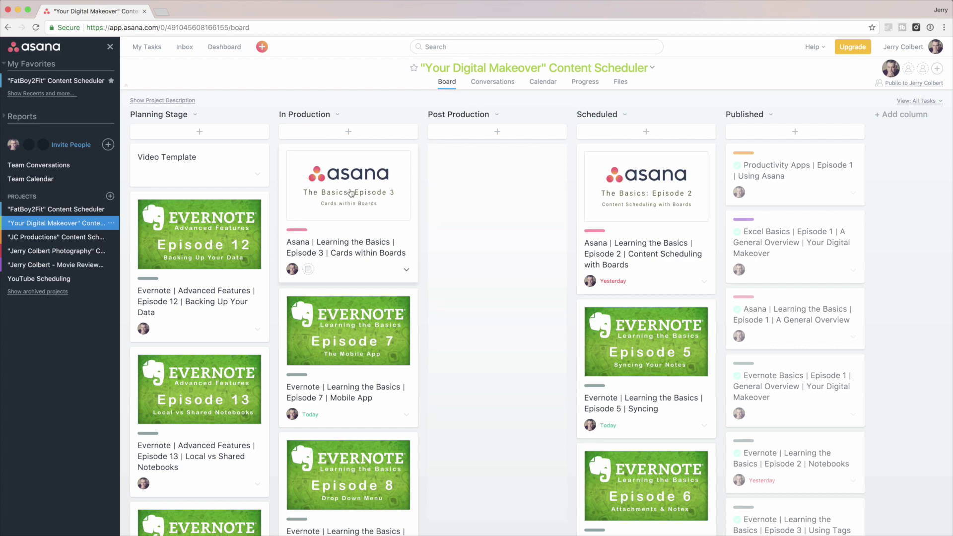
pyautogui.click(349, 194)
pyautogui.scroll(-20, 315, 361)
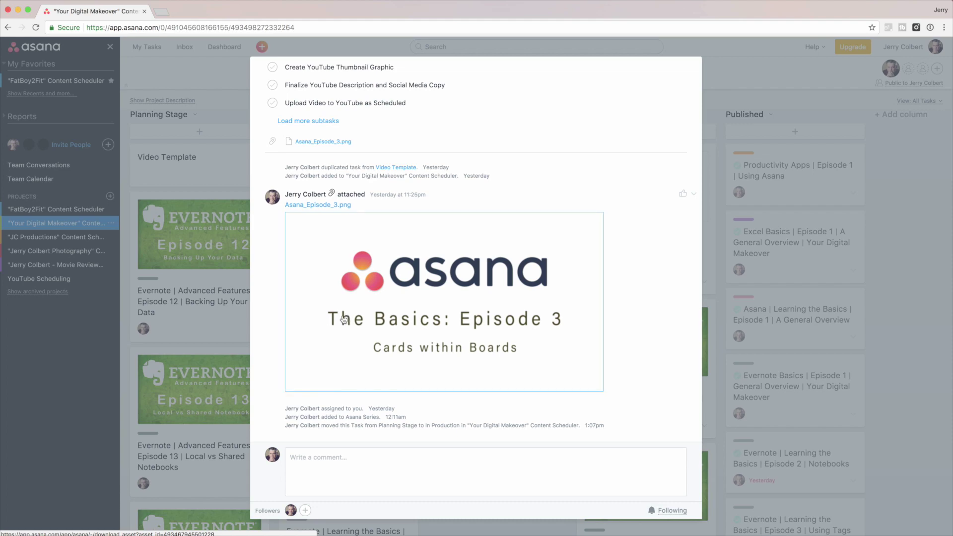
pyautogui.scroll(3, 331, 348)
pyautogui.scroll(15, 330, 348)
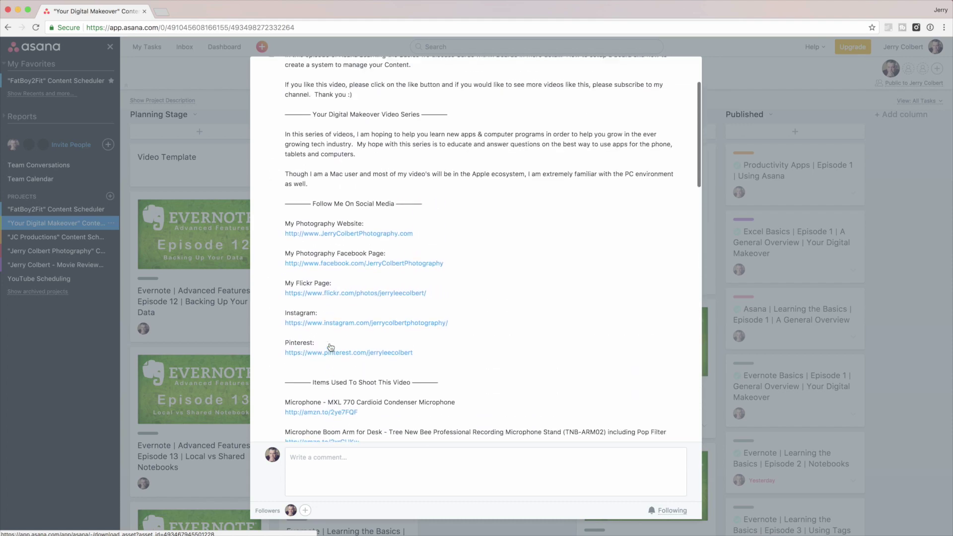
pyautogui.scroll(-20, 351, 300)
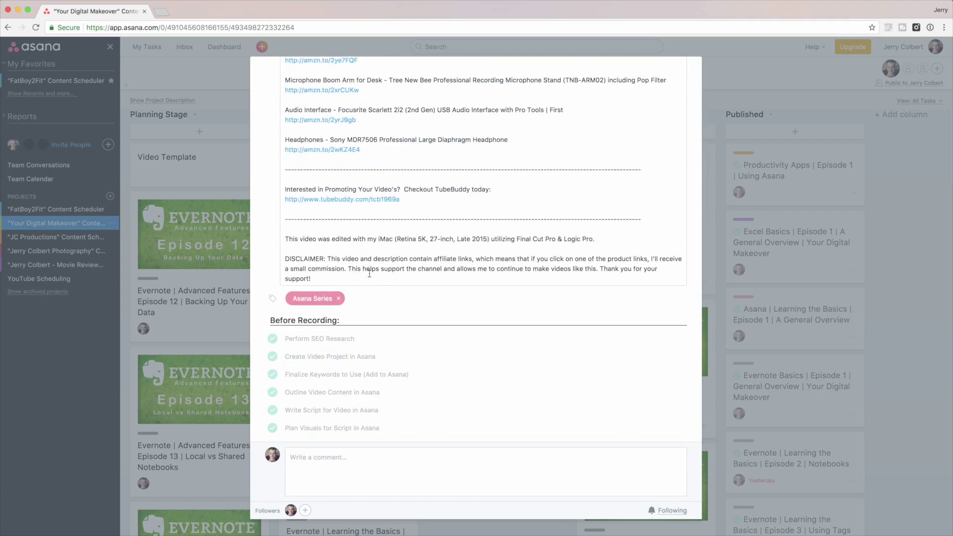
pyautogui.scroll(-5, 370, 274)
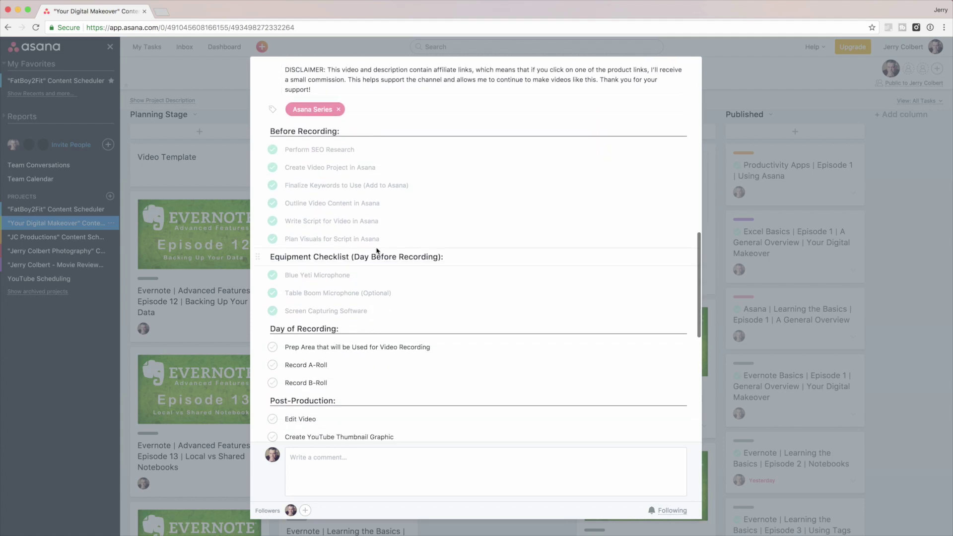
# Review the Episode 3 card's remaining checklists, attached thumbnail and activity history, and close the card.
pyautogui.scroll(-8, 377, 251)
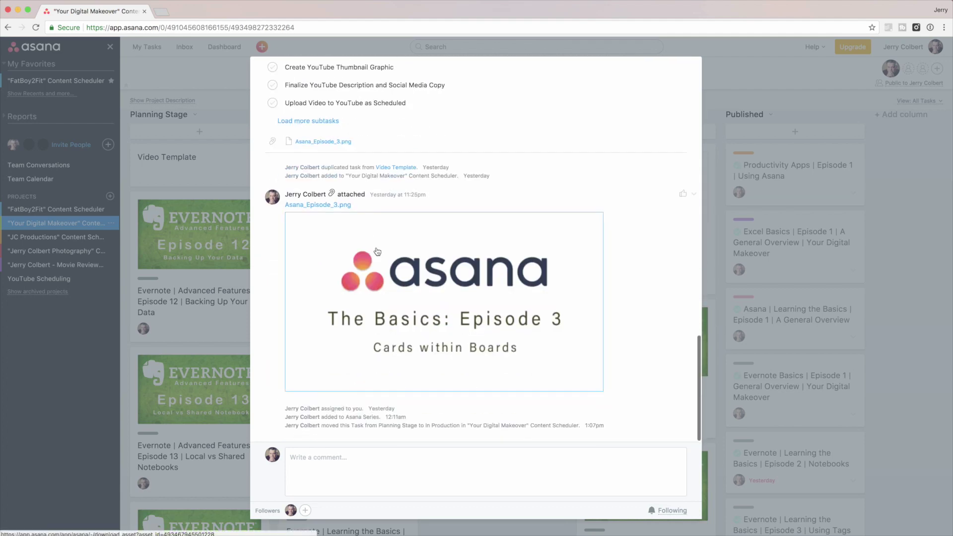
pyautogui.scroll(6, 377, 251)
pyautogui.scroll(10, 377, 250)
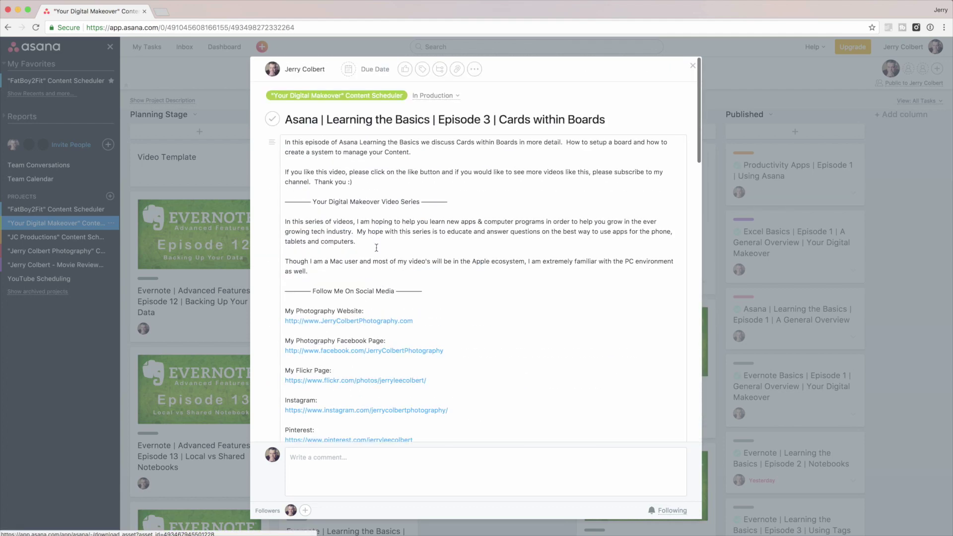
pyautogui.click(694, 67)
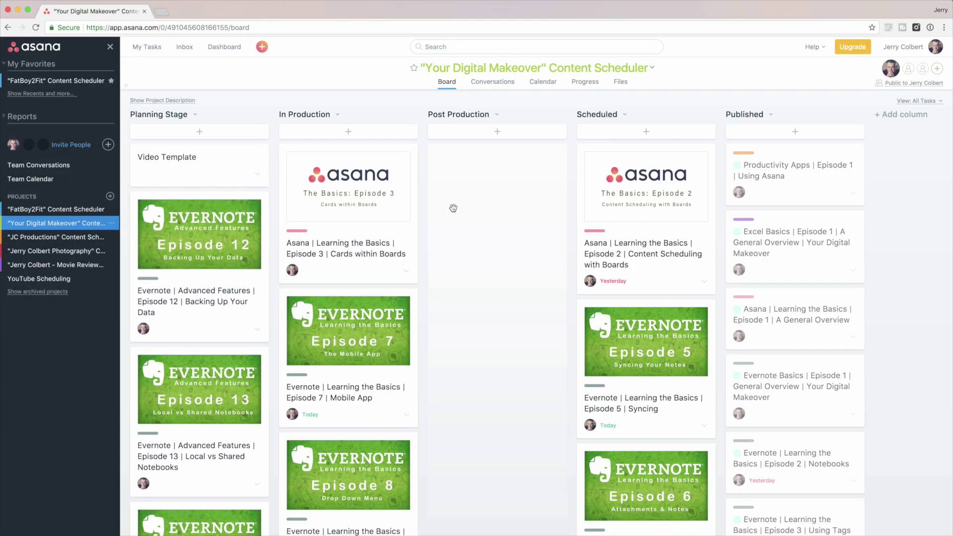
# In YouTube Scheduling, post the conversation "What are we doing today" with the message "Looking for thing to accomplish, please get back to me on it.".
pyautogui.click(39, 279)
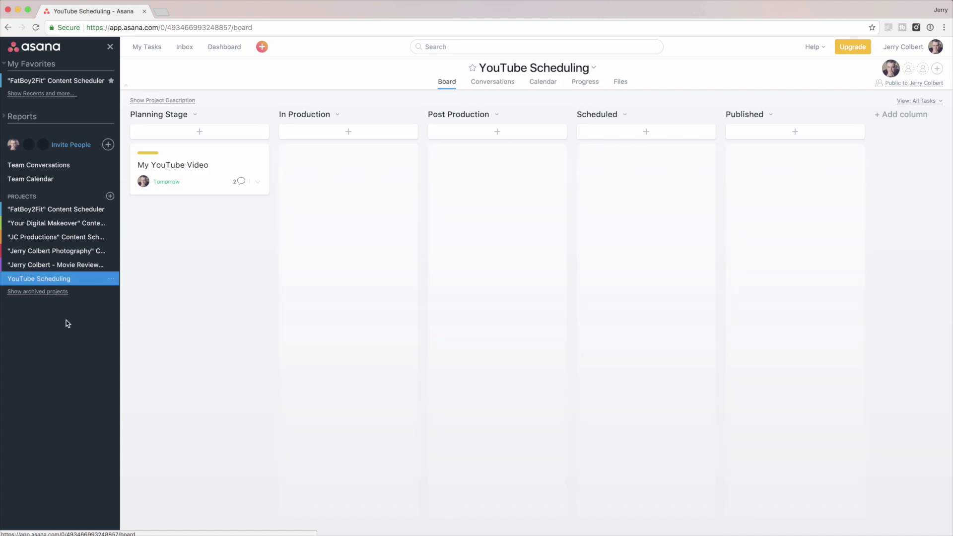
pyautogui.click(491, 85)
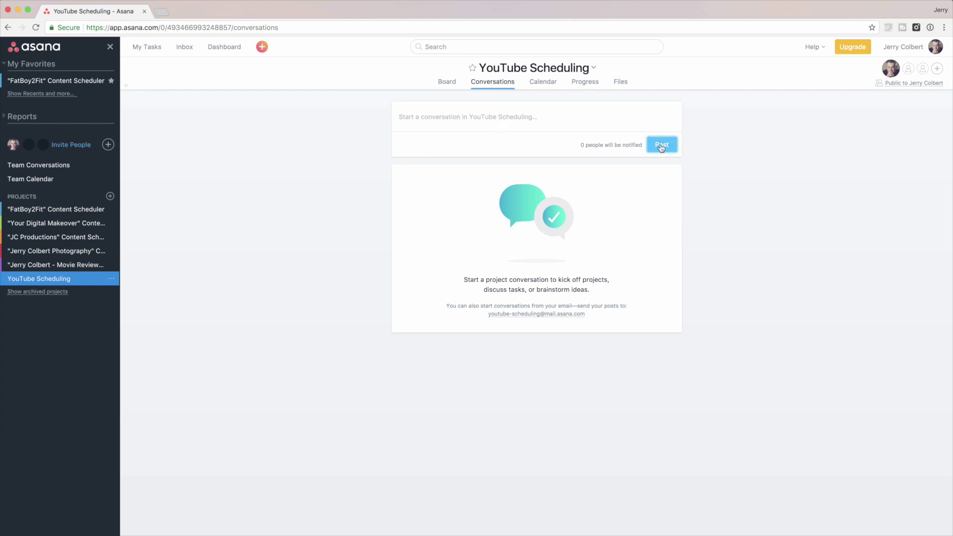
pyautogui.click(561, 122)
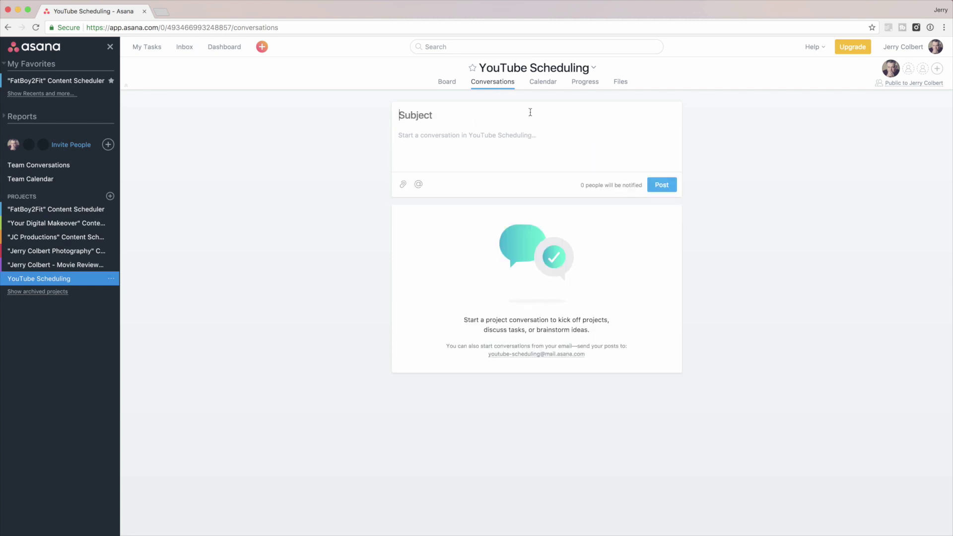
pyautogui.write('What are we doing today')
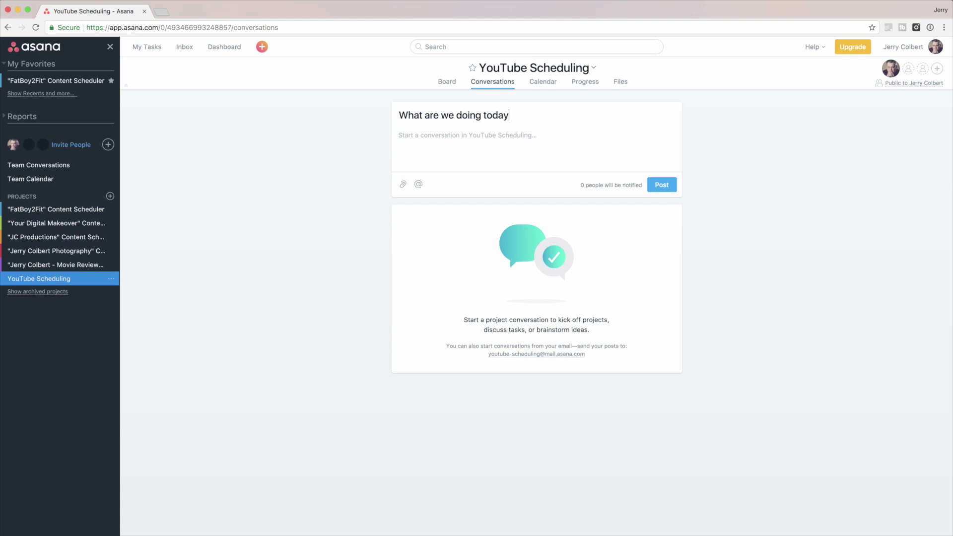
pyautogui.click(510, 138)
pyautogui.write('Looking for thing to')
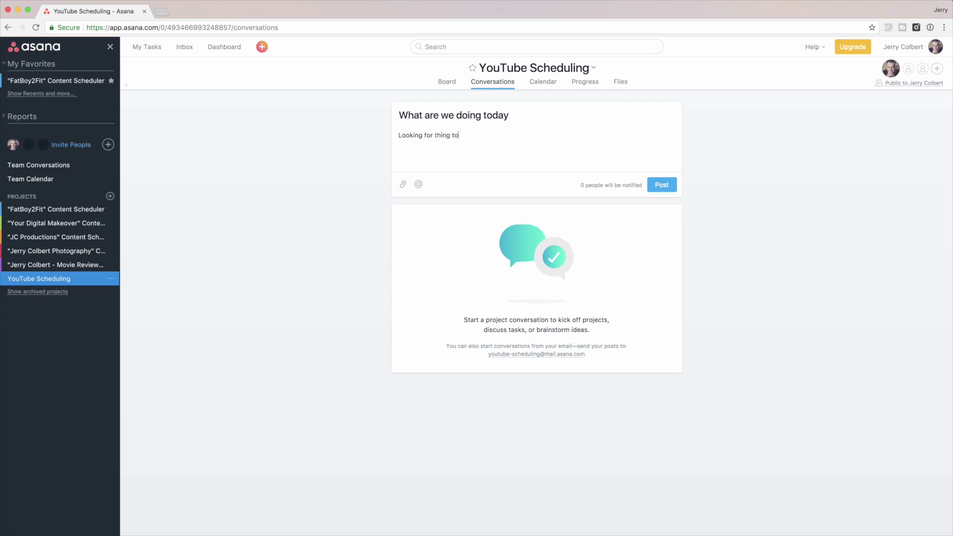
pyautogui.write('accomplish, please get back to me on it.')
pyautogui.click(662, 185)
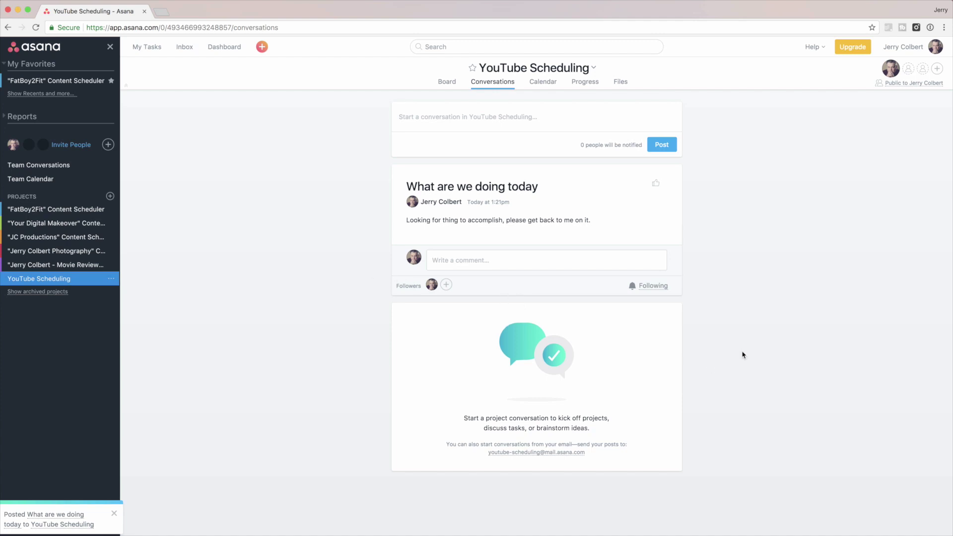
# Comment "We are lost, please help. The closet is very dark." on the "What are we doing today" conversation.
pyautogui.click(471, 260)
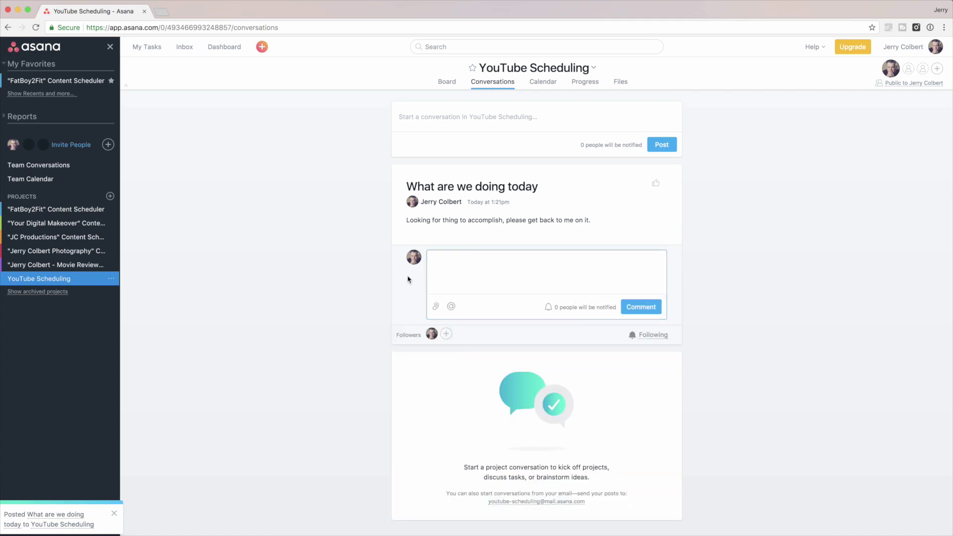
pyautogui.write('W')
pyautogui.write('e are lost, please help.  The closet is very dary')
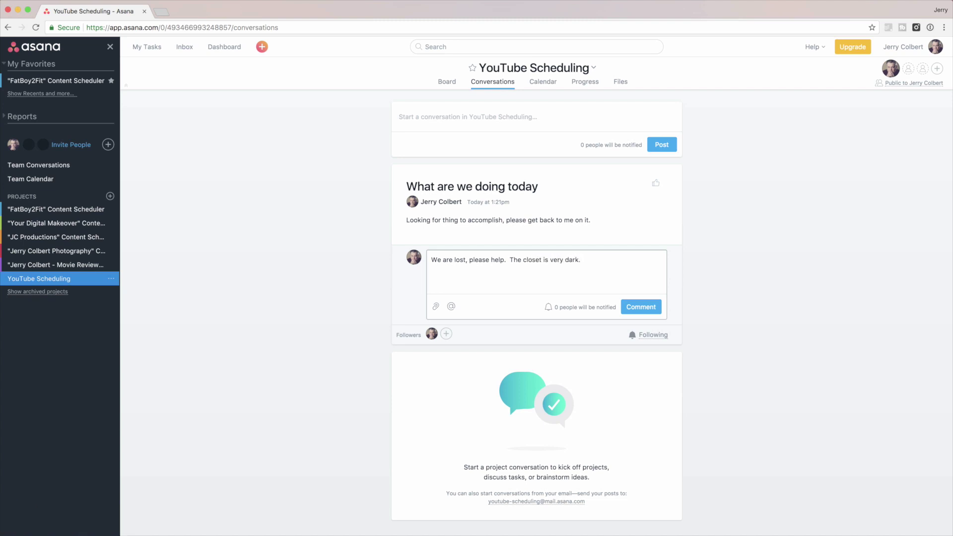
pyautogui.click(646, 307)
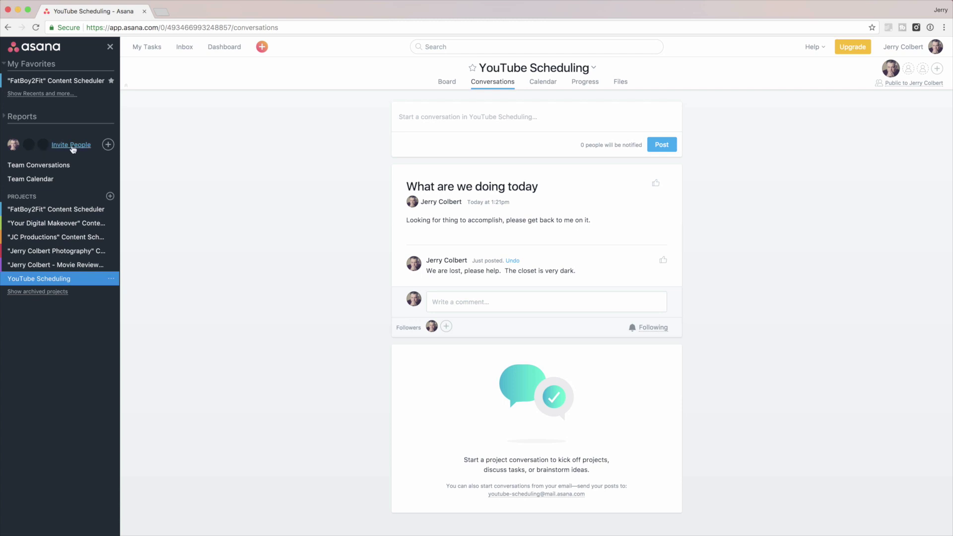
# Show weekends in the YouTube Scheduling project's calendar view.
pyautogui.click(546, 84)
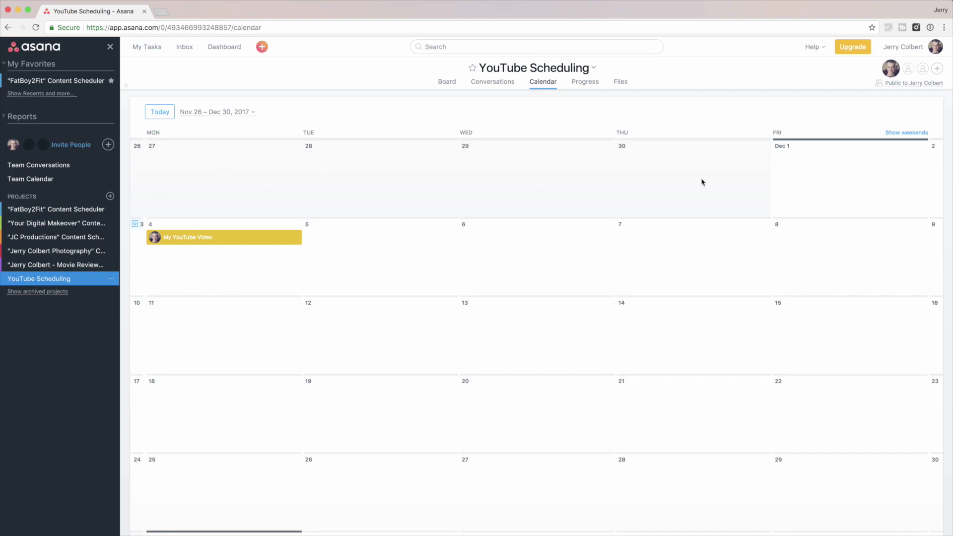
pyautogui.click(909, 133)
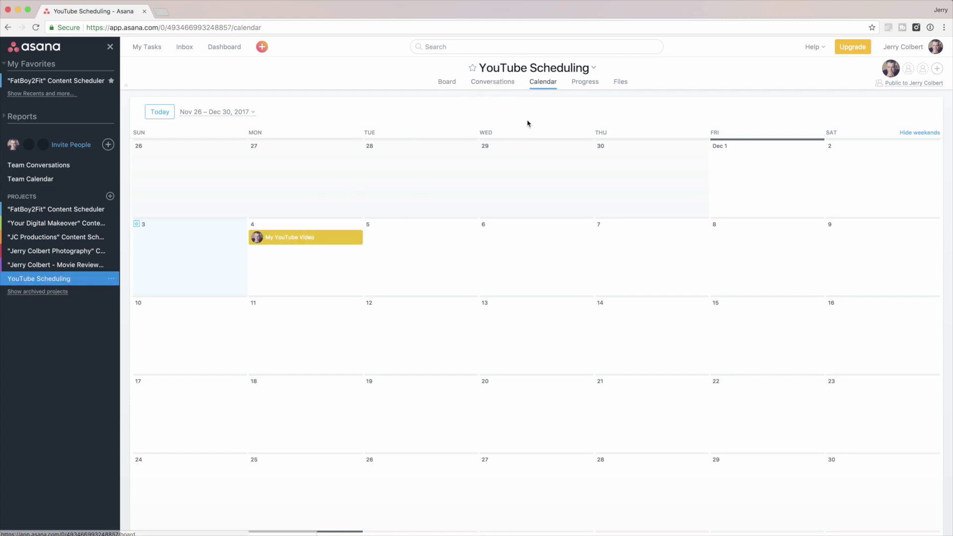
# Look over the YouTube Scheduling project's progress overview and its files, and return to the board.
pyautogui.click(588, 82)
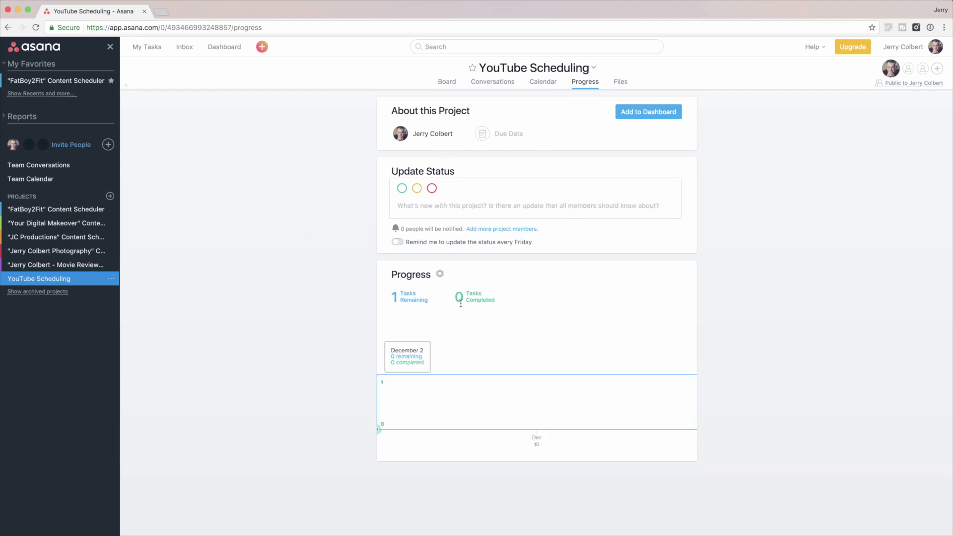
pyautogui.click(620, 82)
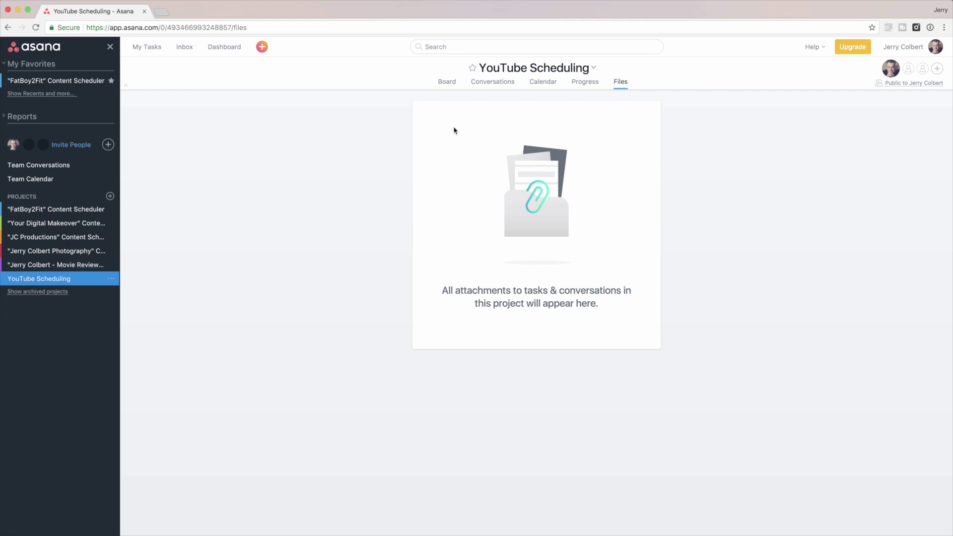
pyautogui.click(447, 82)
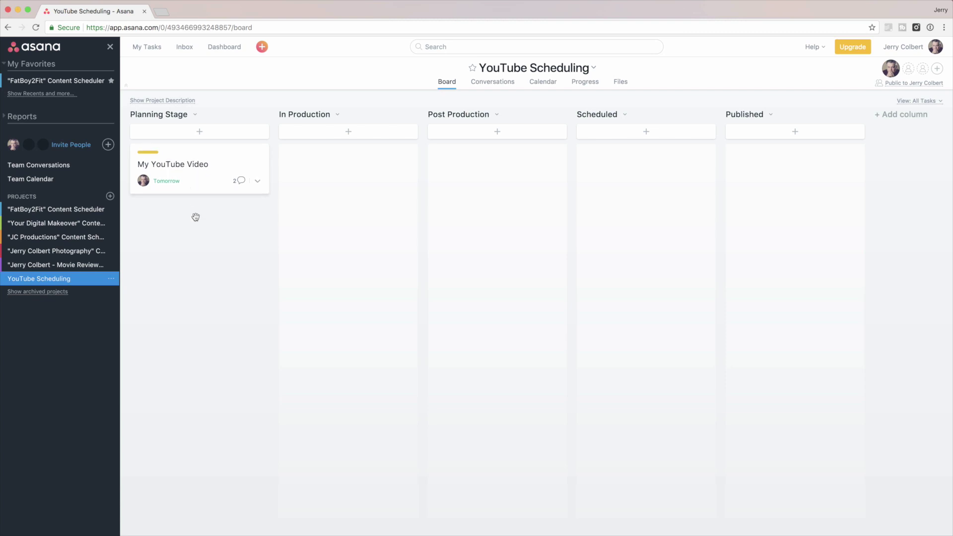
pyautogui.click(620, 82)
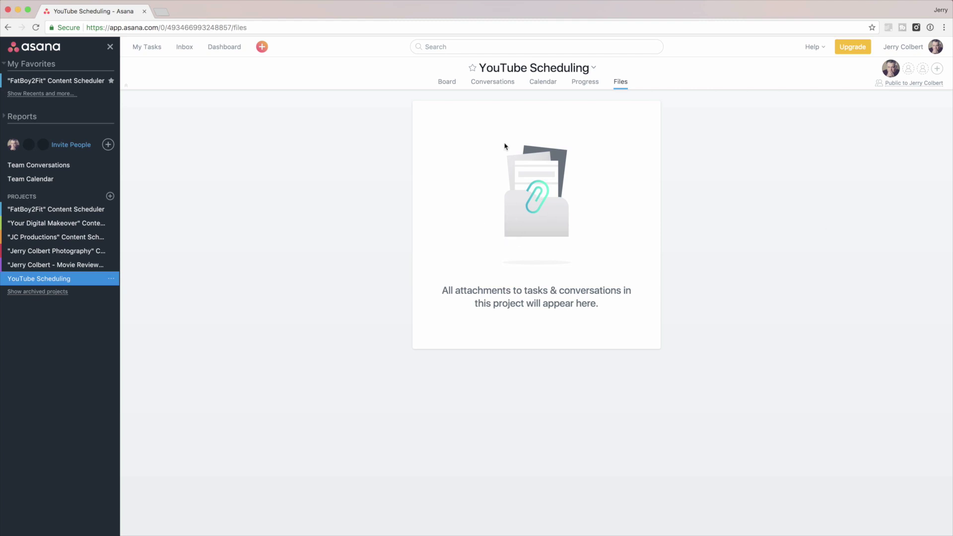
pyautogui.click(447, 82)
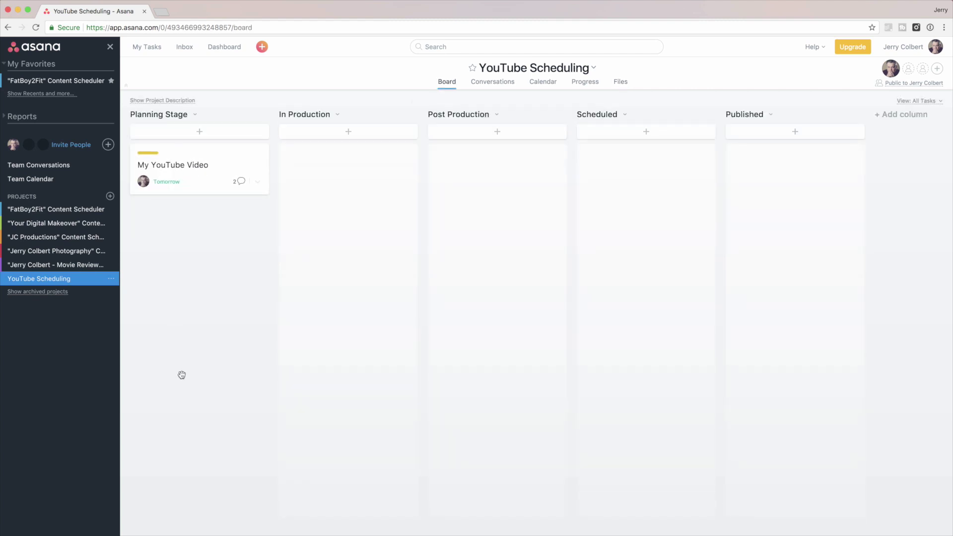